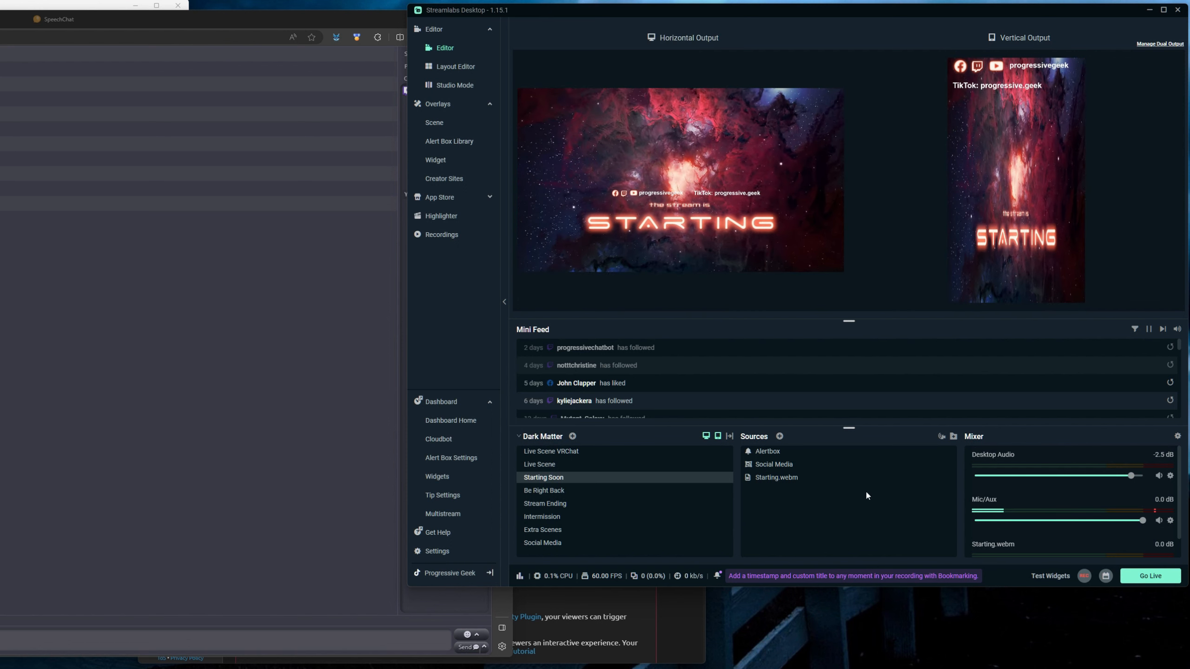
Step: Hide the Starting.webm source in the Starting Soon scene and show it again to check what it contributes
click(784, 478)
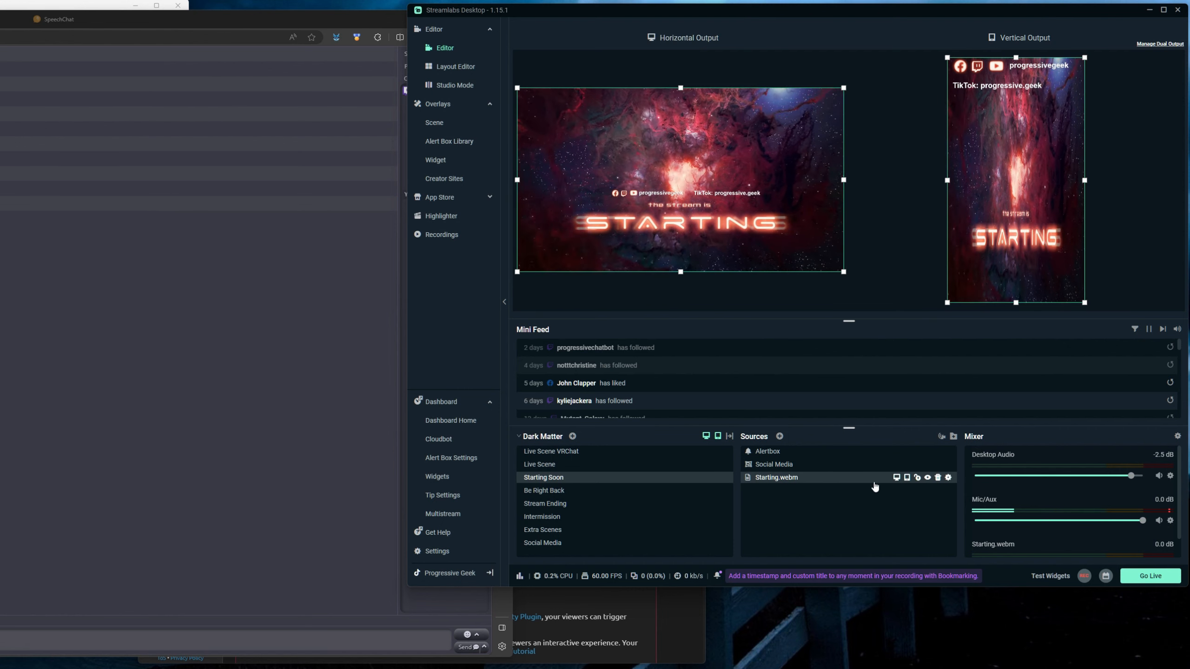
click(928, 477)
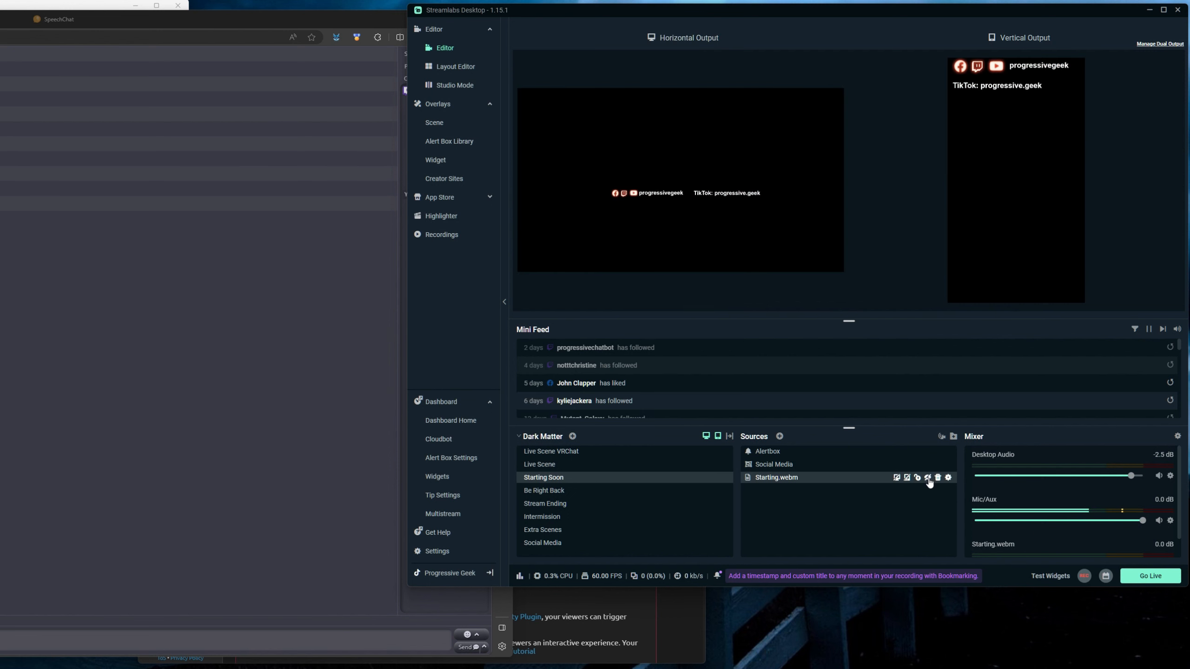
click(928, 479)
Step: Select the Social Media and Alertbox sources in turn to check their placement in both outputs, and clear the selection
click(804, 464)
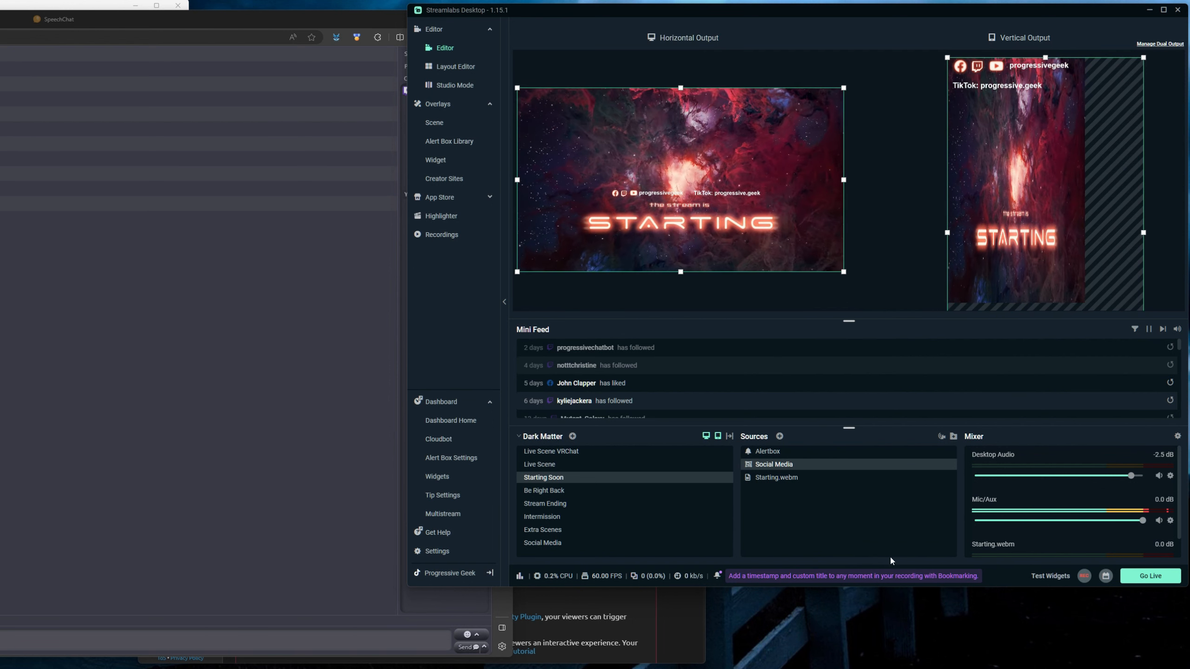
mouse_move(794, 468)
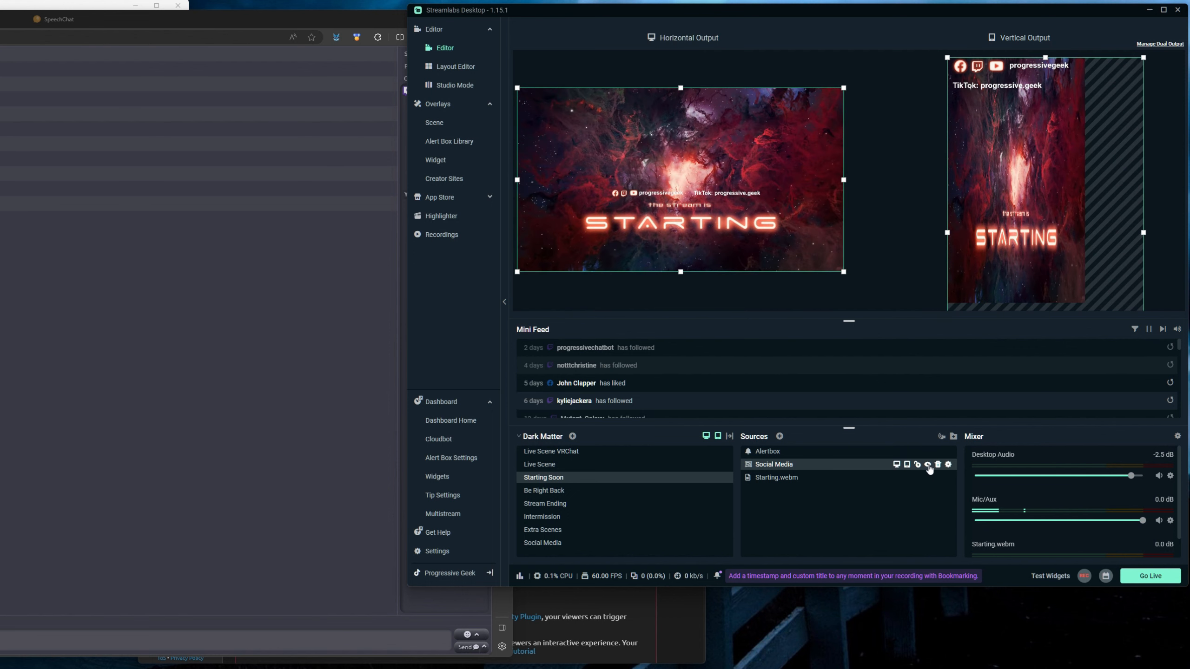
mouse_move(856, 485)
click(806, 451)
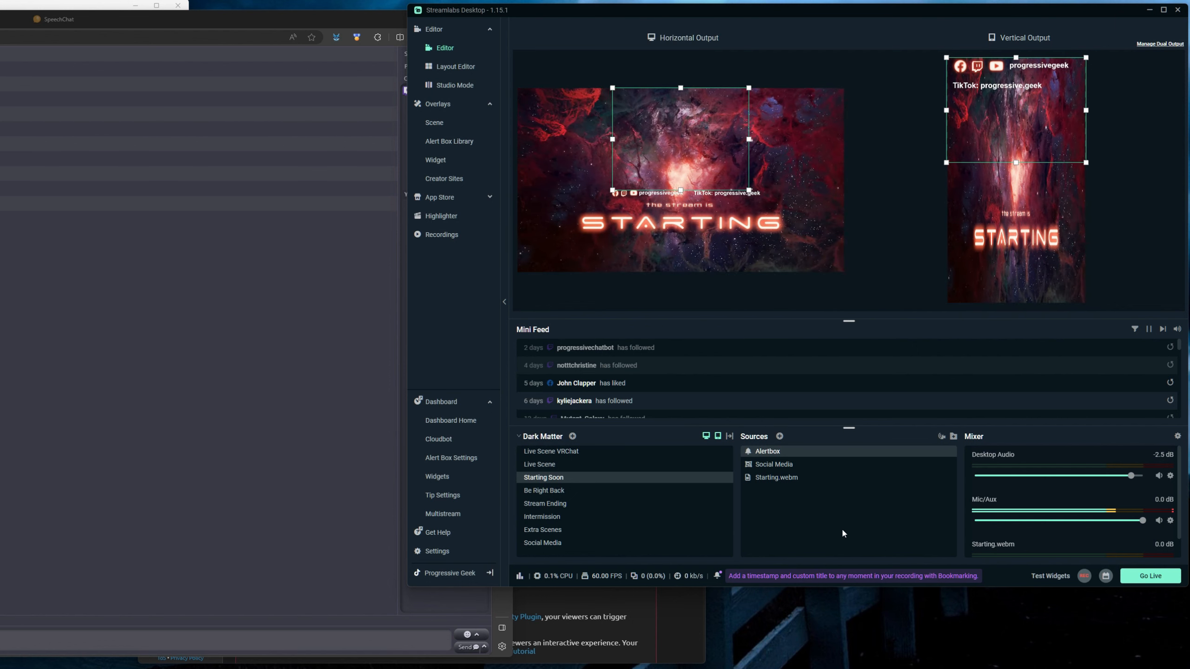
click(821, 523)
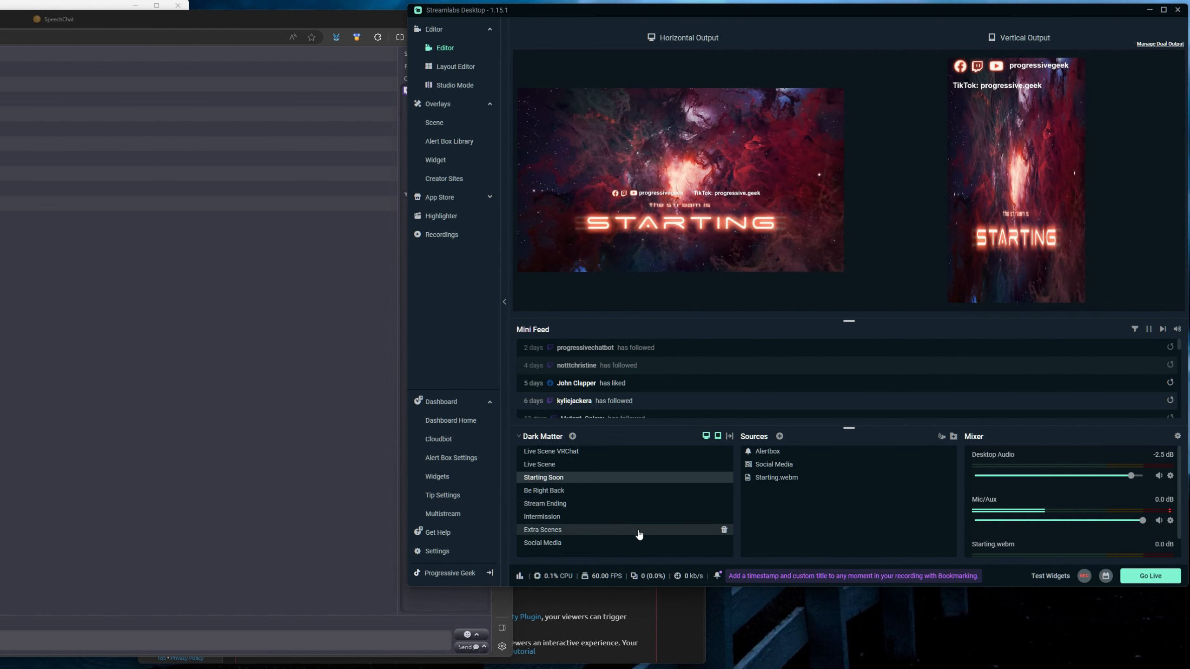
Step: Display the Be Right Back, Stream Ending and Social Media scenes one after another
click(541, 493)
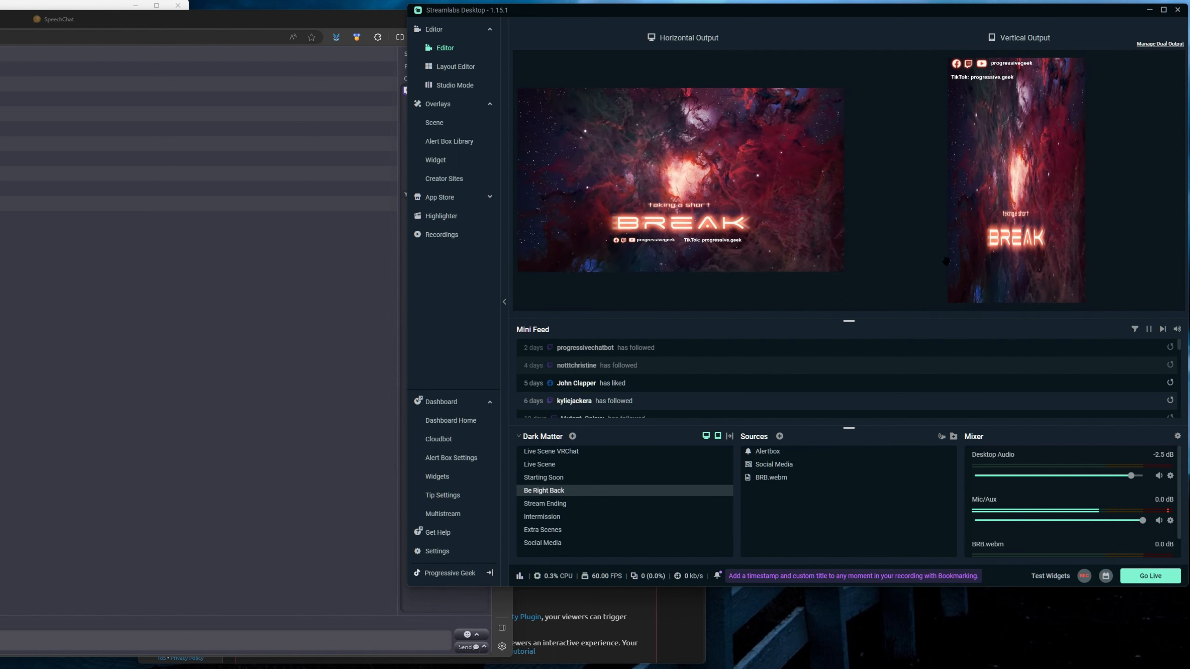
click(552, 505)
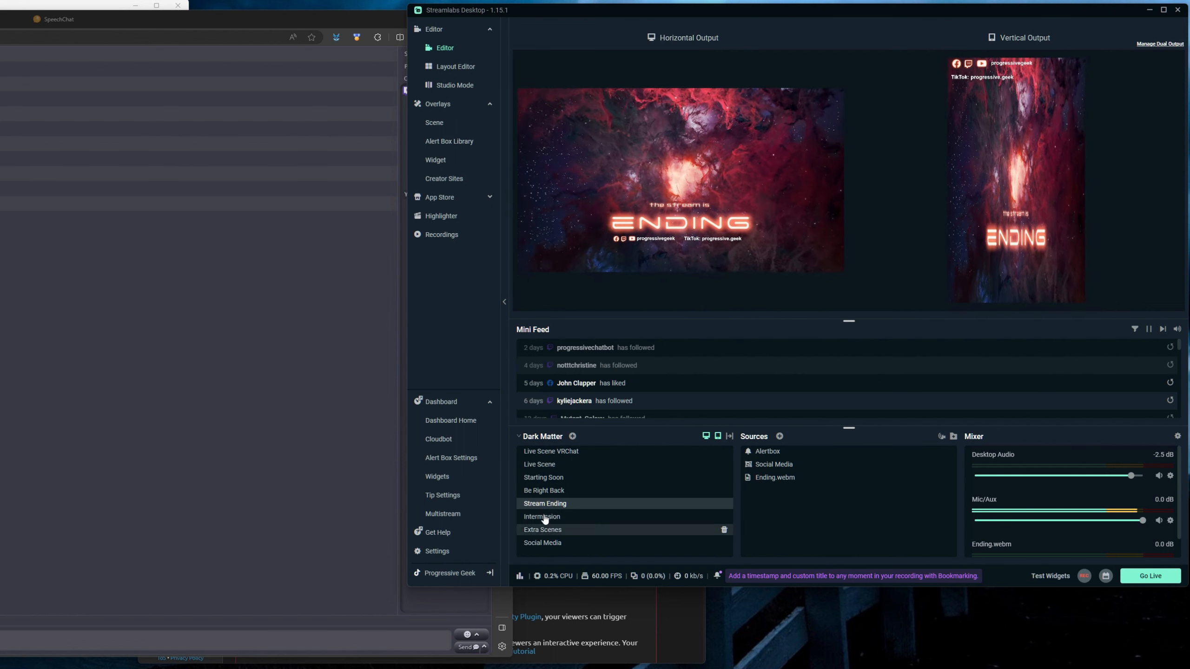
click(541, 545)
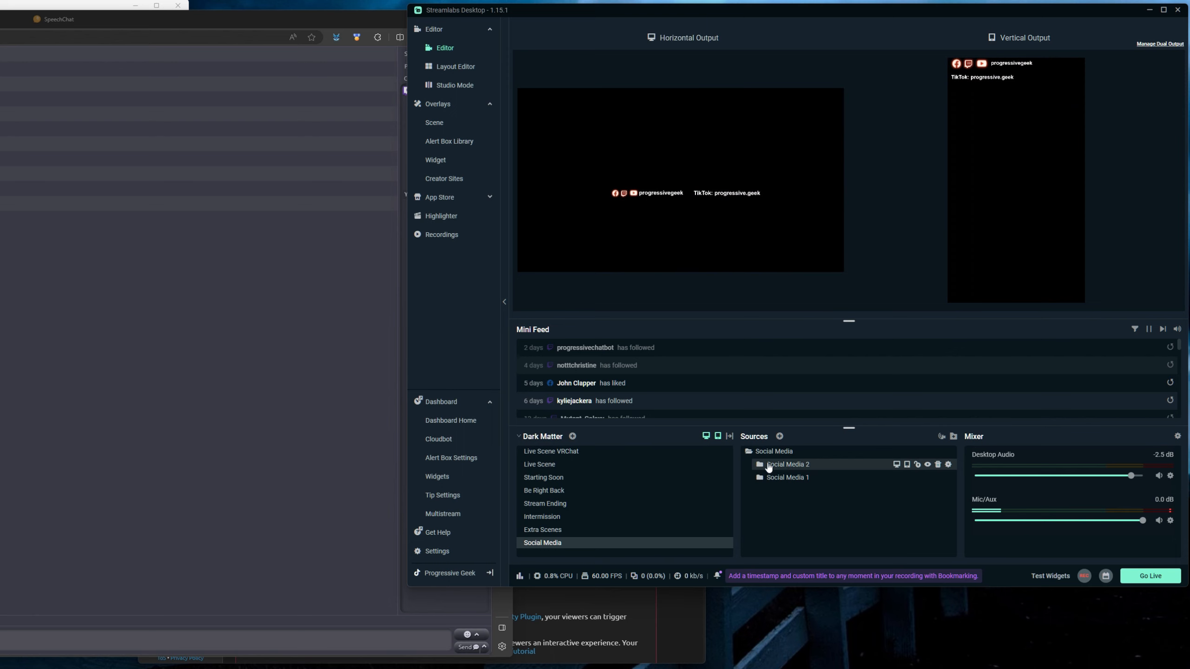
Step: Expand the Social Media 2 and Social Media 1 source folders and highlight their contents on the canvas
click(762, 465)
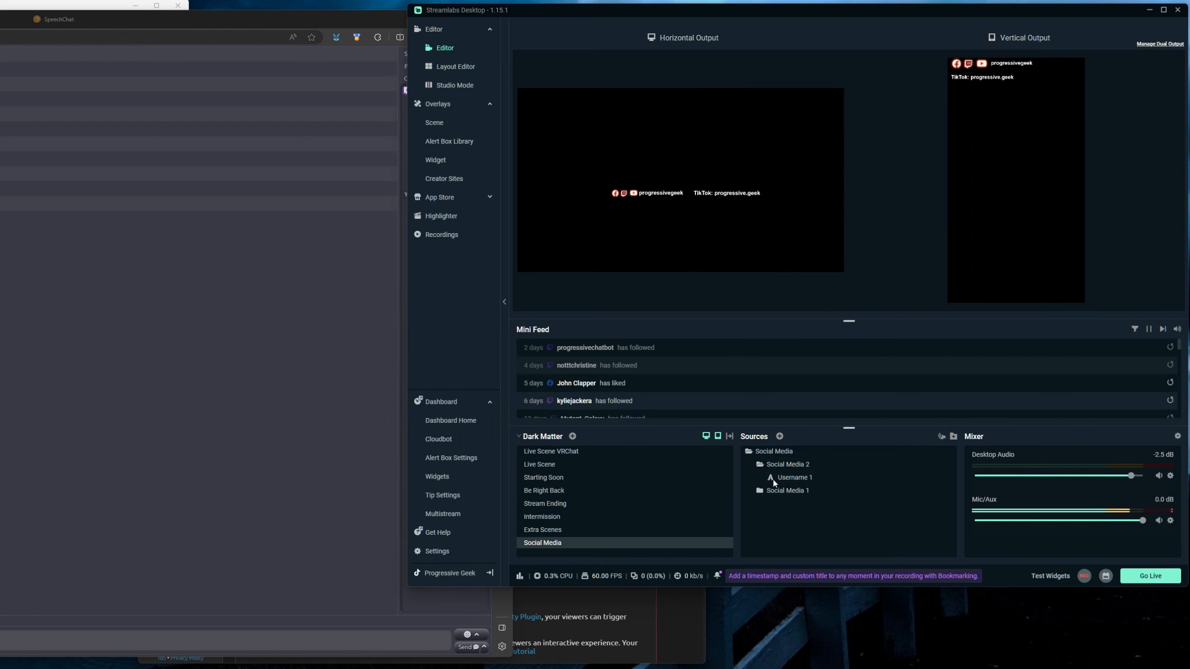
click(791, 479)
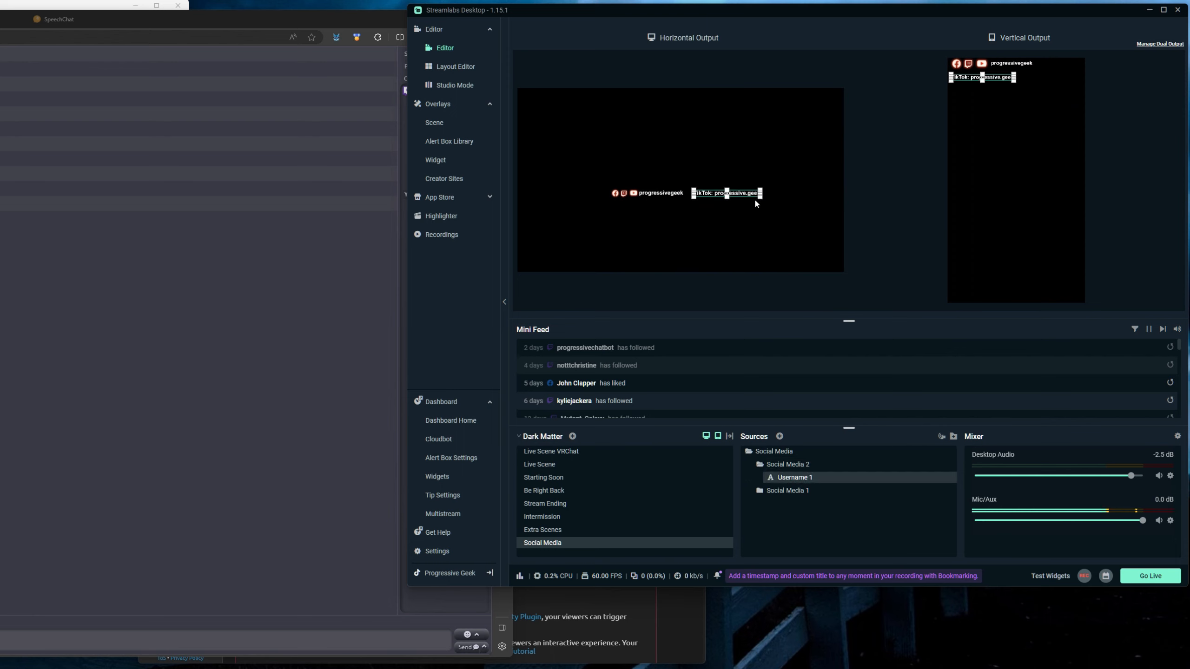
click(781, 492)
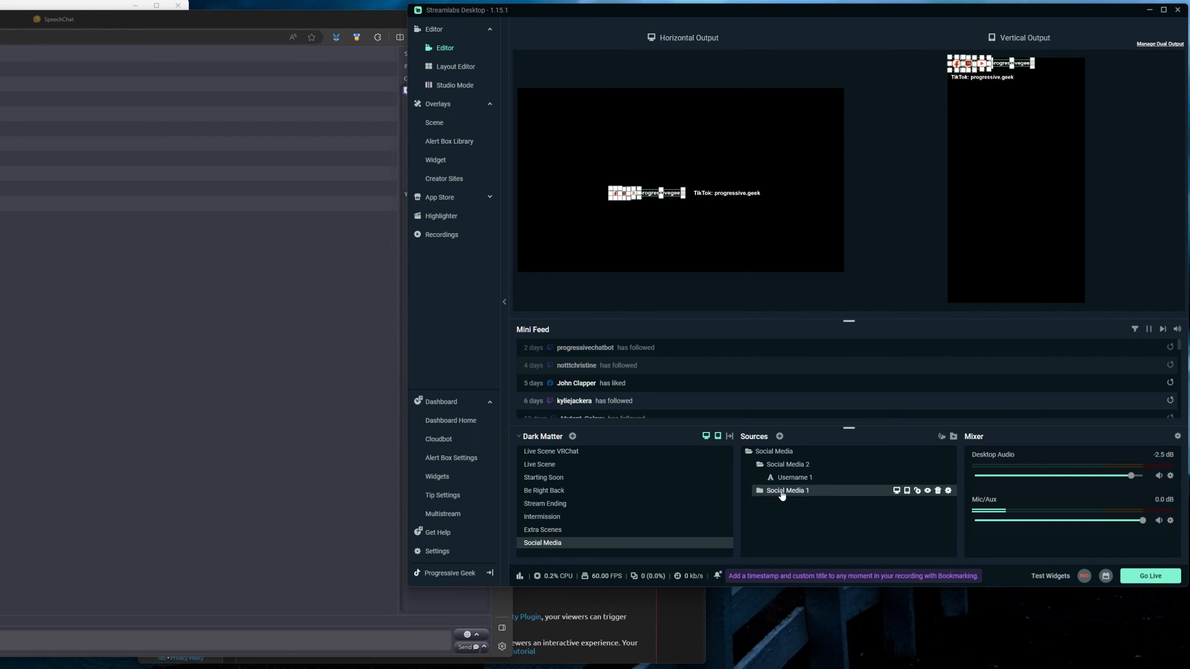
click(760, 490)
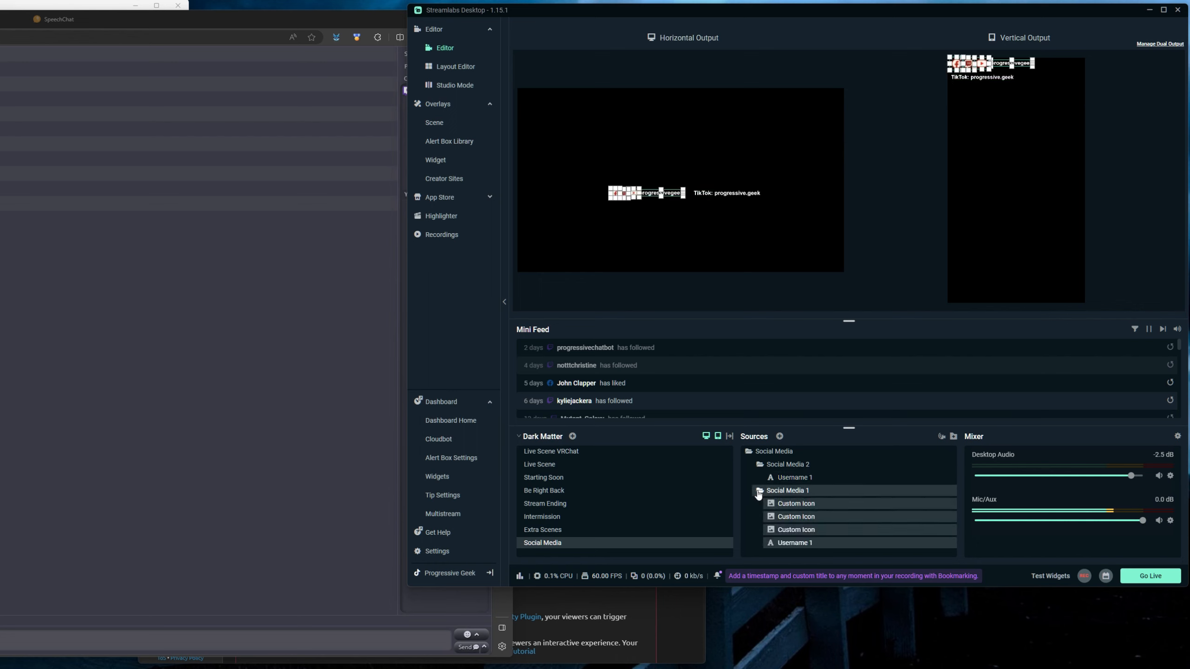
Step: Check each custom icon and the username text in the Social Media 1 folder, and collapse all the source folders
click(799, 505)
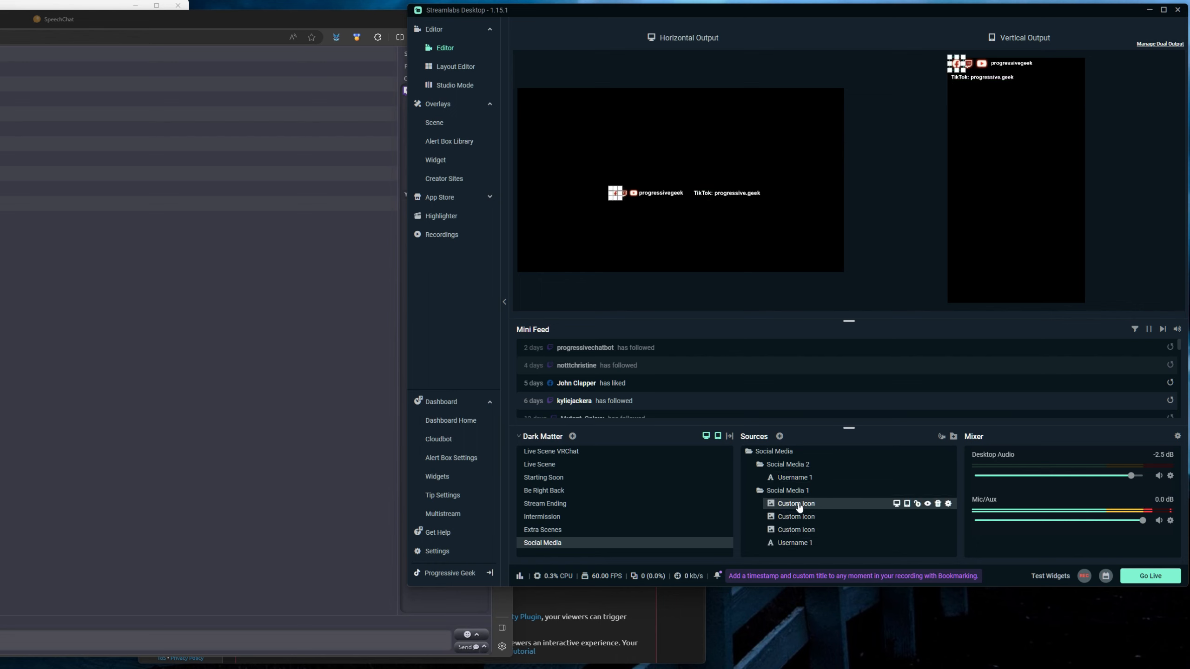
click(799, 516)
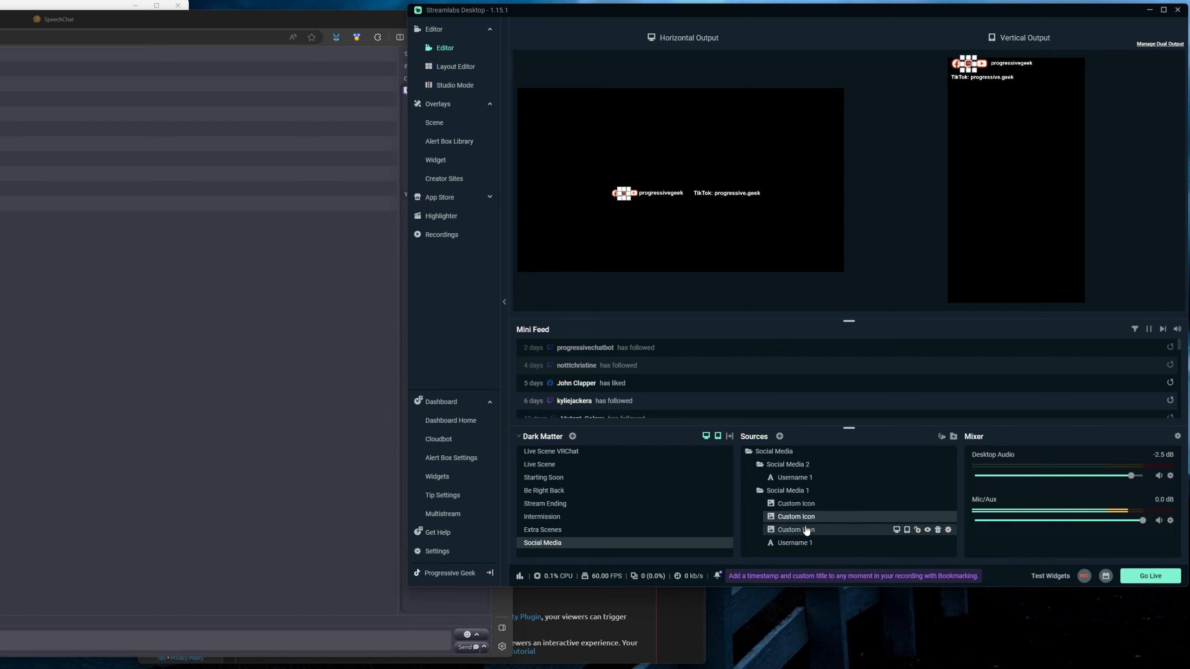
click(806, 531)
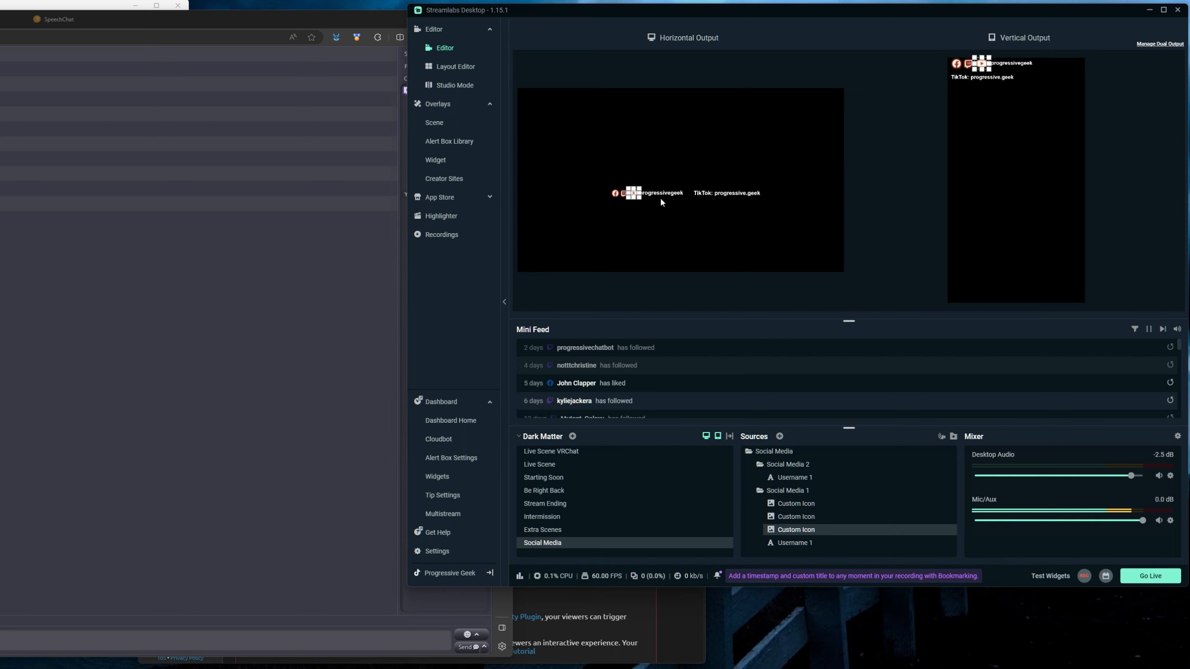
click(797, 544)
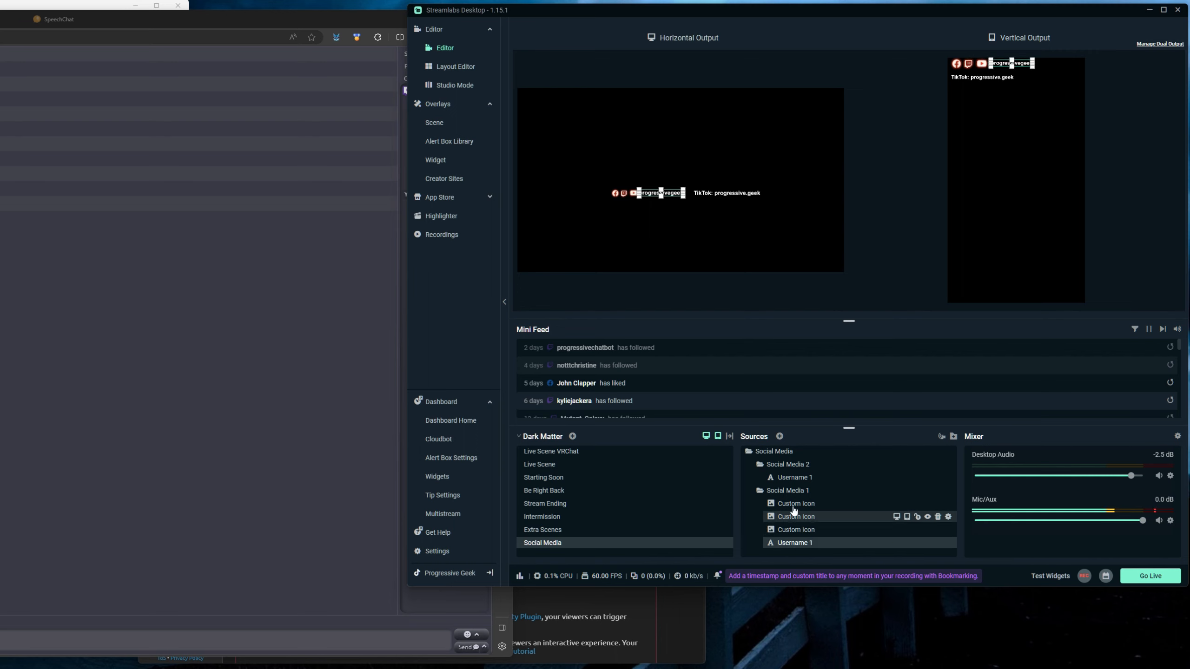
click(760, 492)
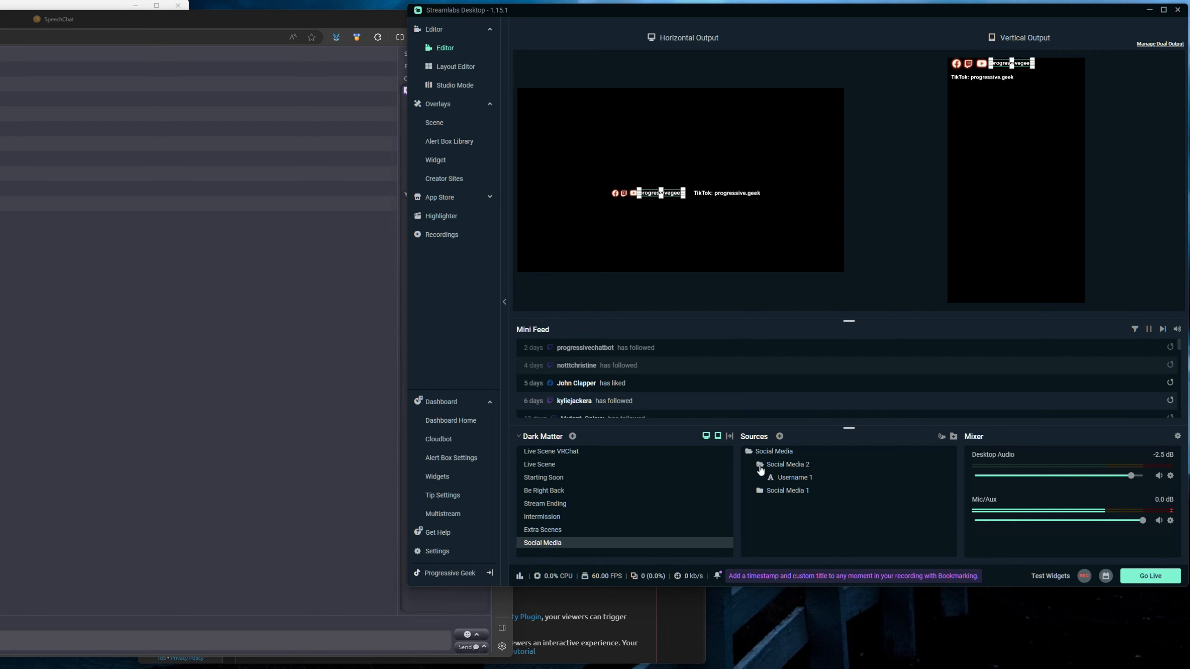
click(760, 466)
click(748, 453)
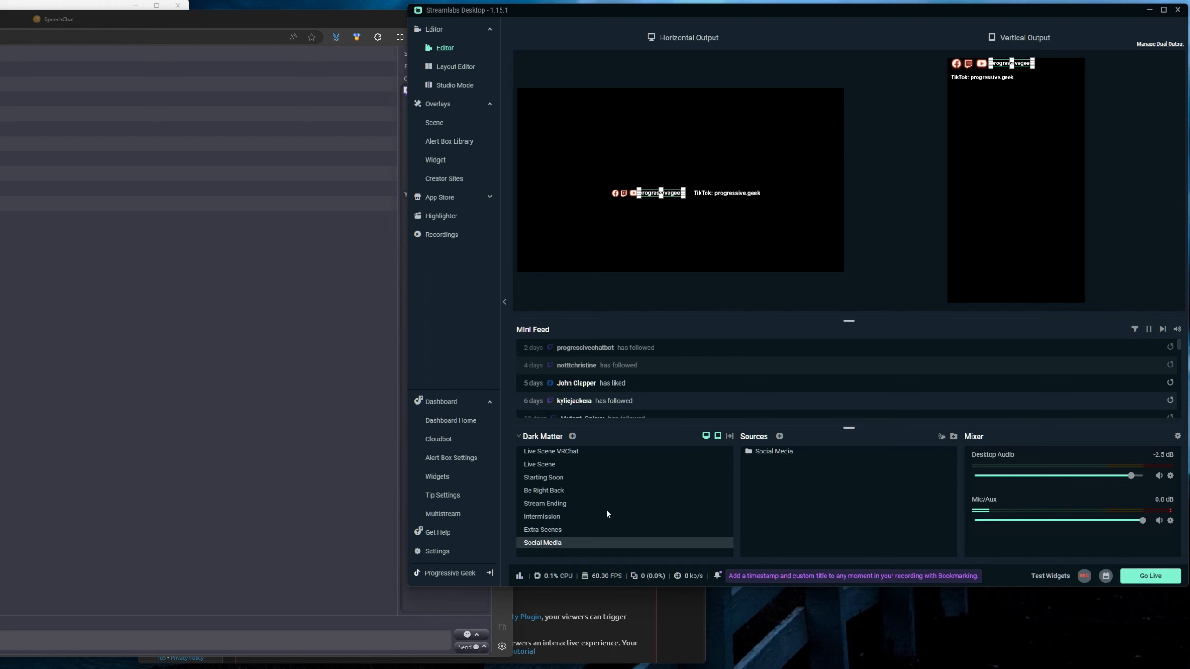
Step: Switch to the Live Scene and select its Game Capture source with the game window in view
click(542, 467)
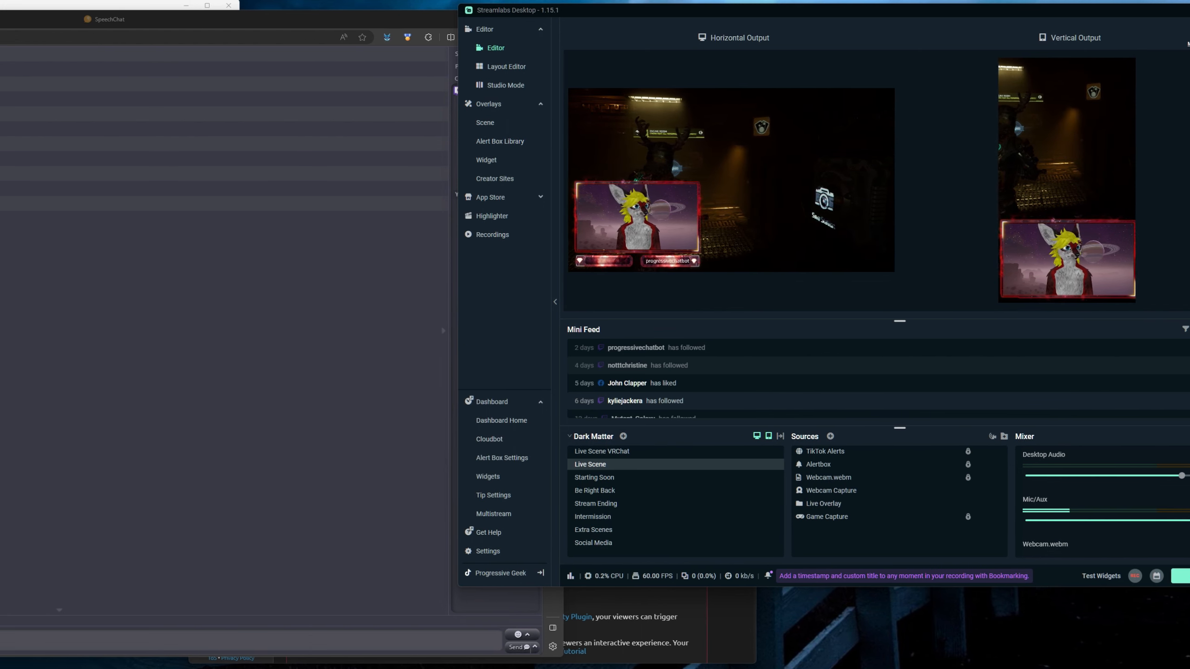
click(288, 7)
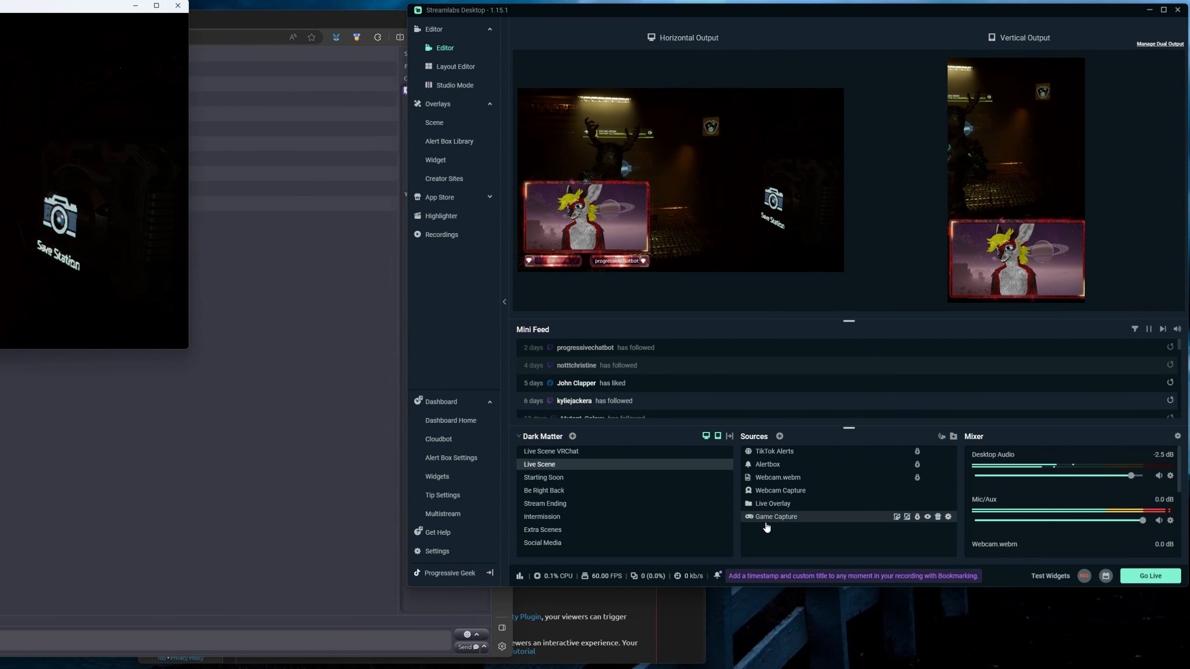
click(802, 524)
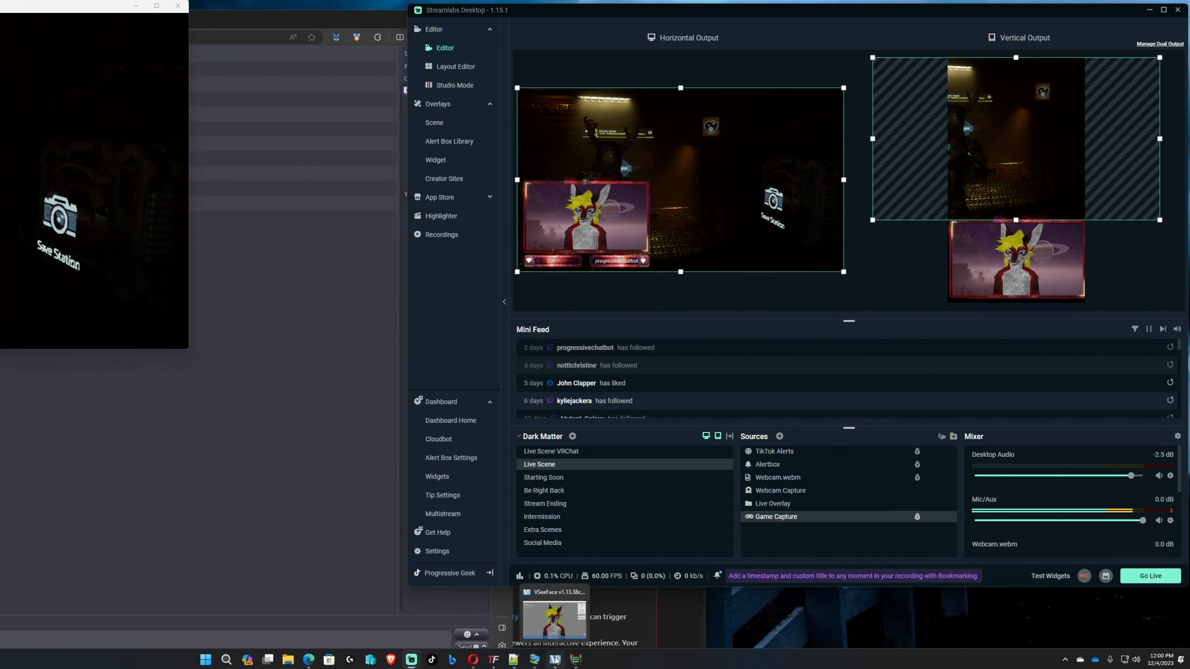
Step: Switch to the VSeeFace window, moved slightly higher on the desktop, and open its general settings
click(556, 659)
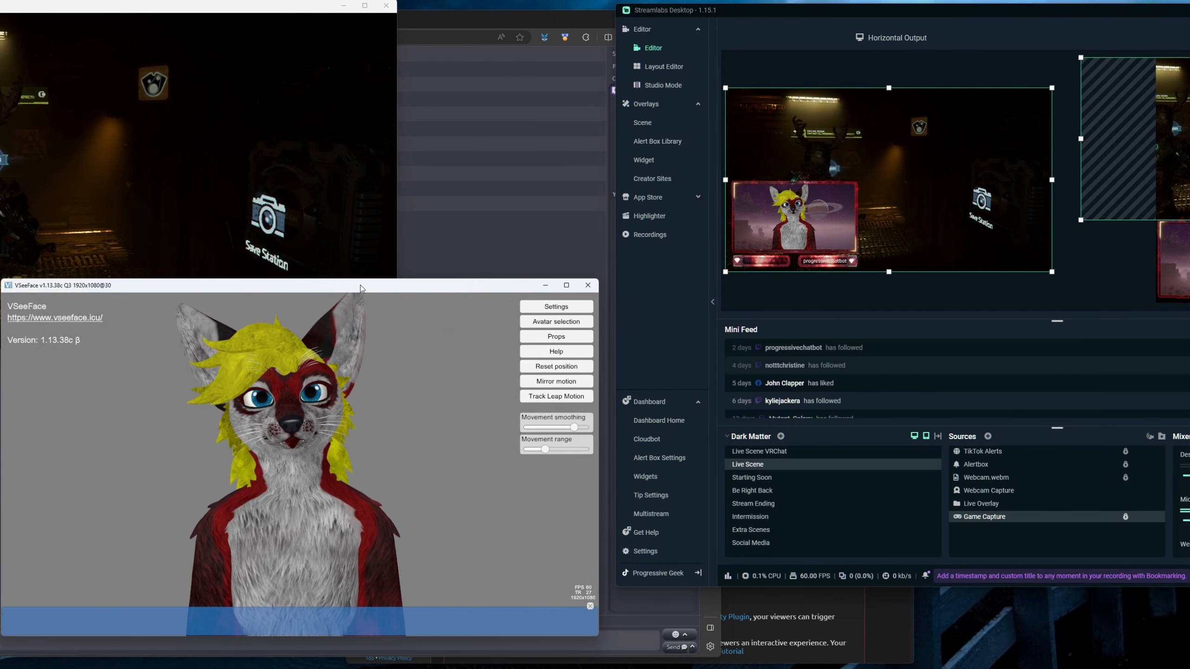
drag(360, 286, 360, 279)
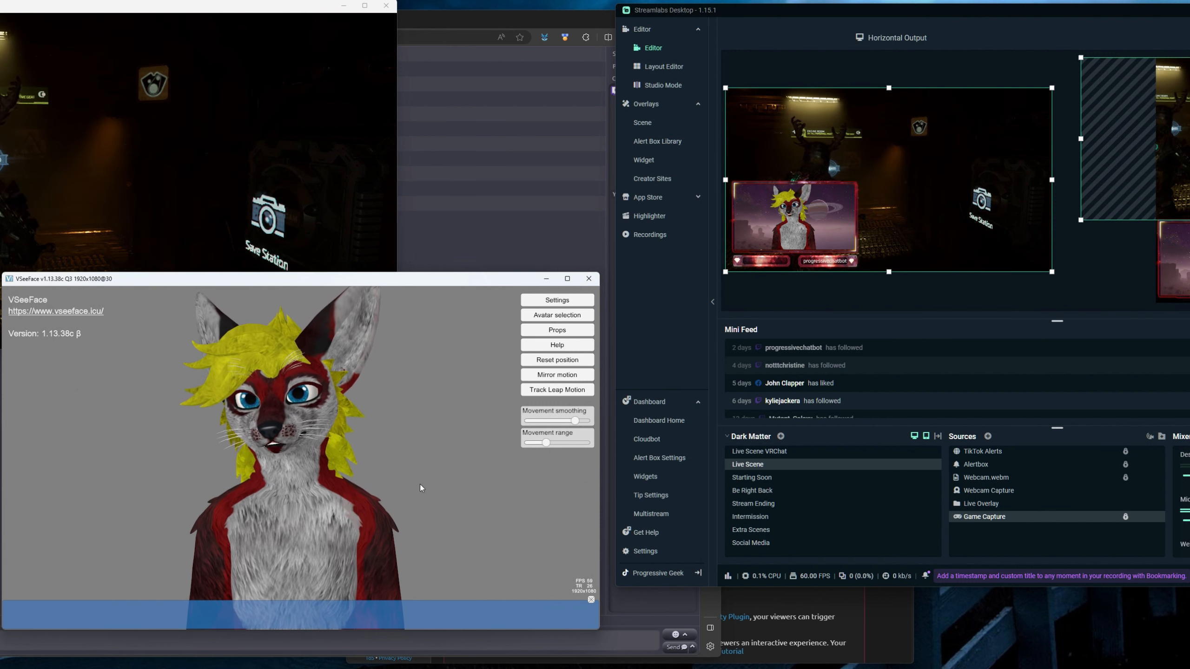
click(549, 305)
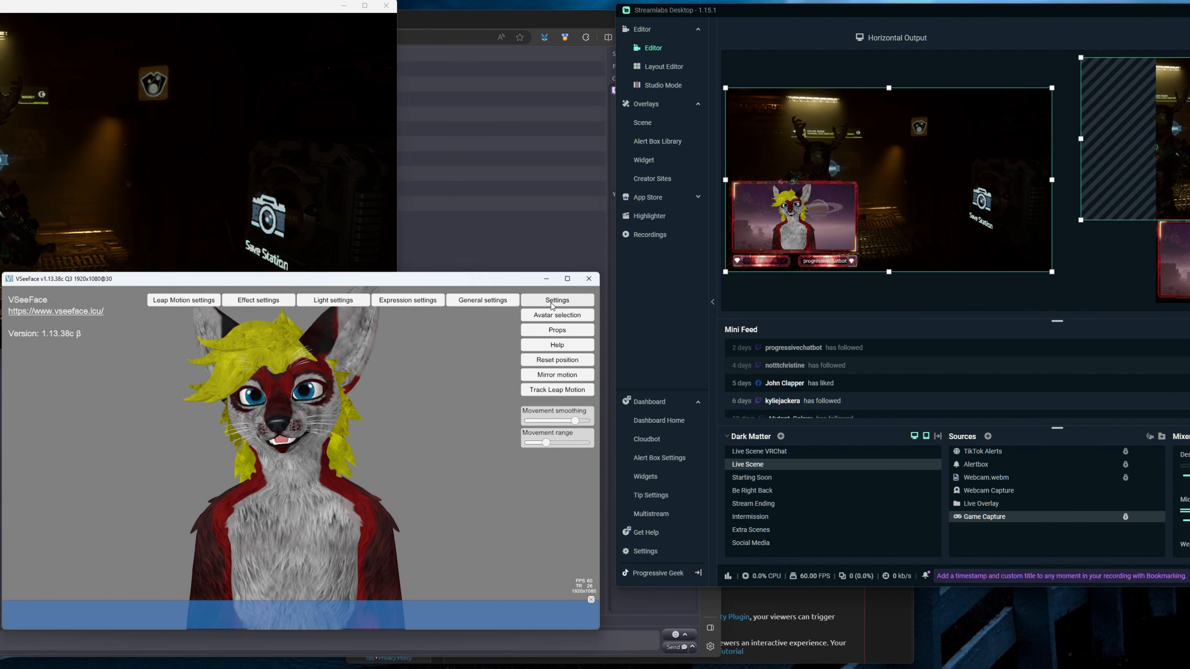
click(487, 300)
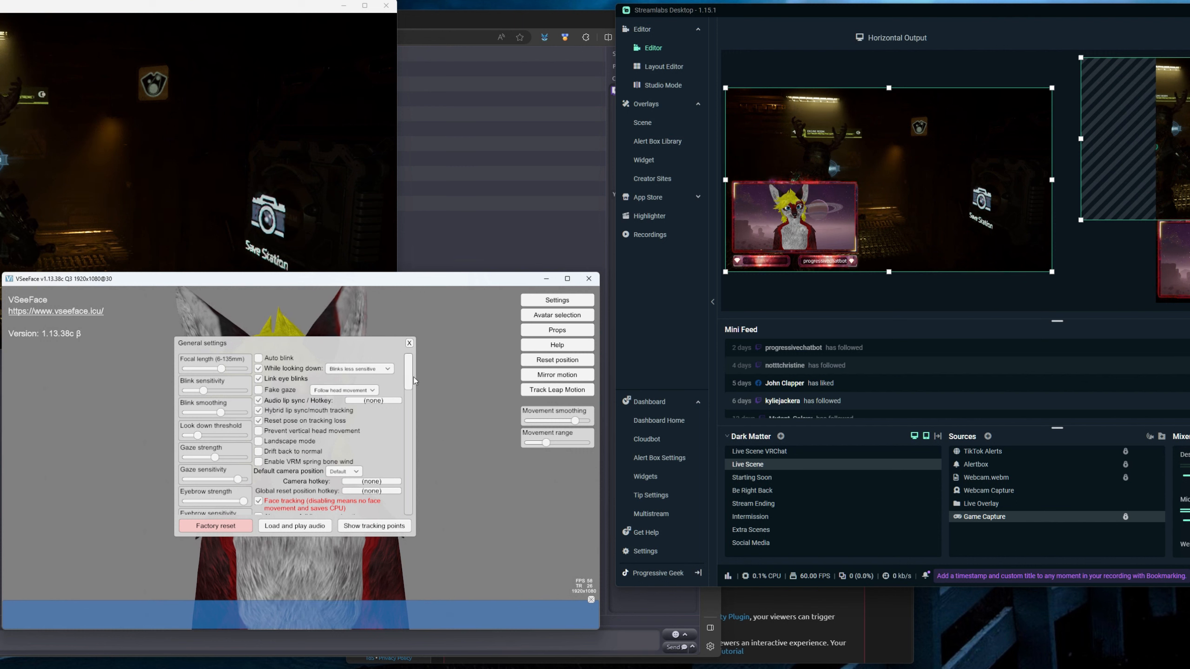
Step: Examine the virtual camera, background image and advanced options in the general settings, and close the settings
drag(408, 377, 415, 454)
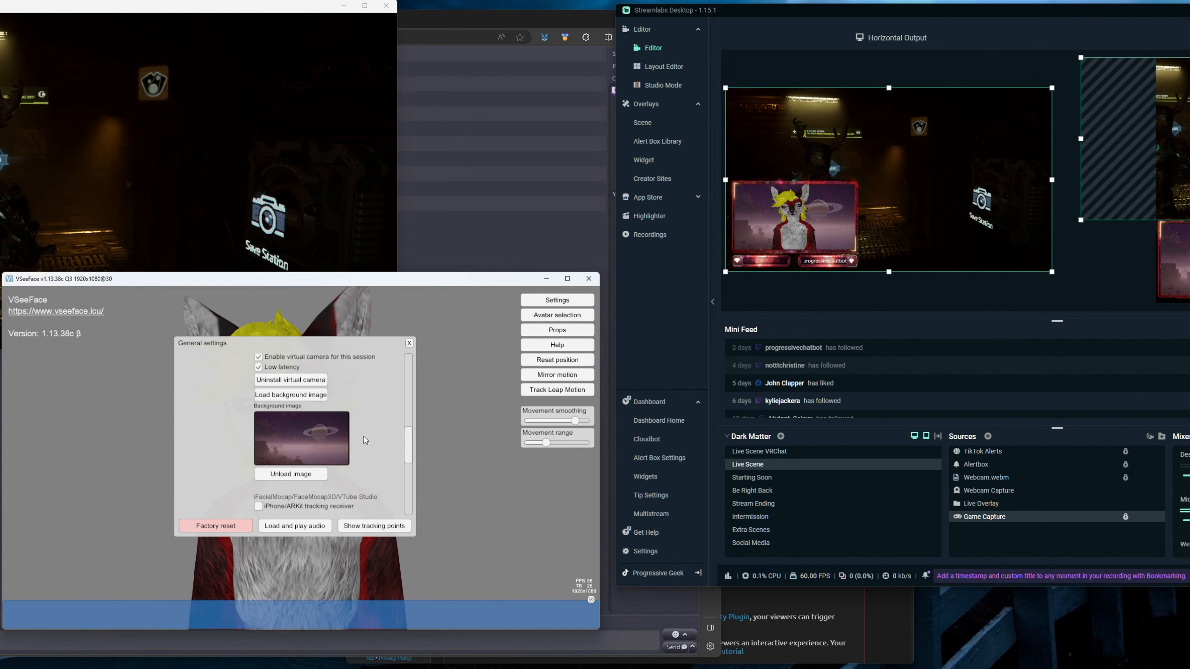
drag(409, 447, 411, 494)
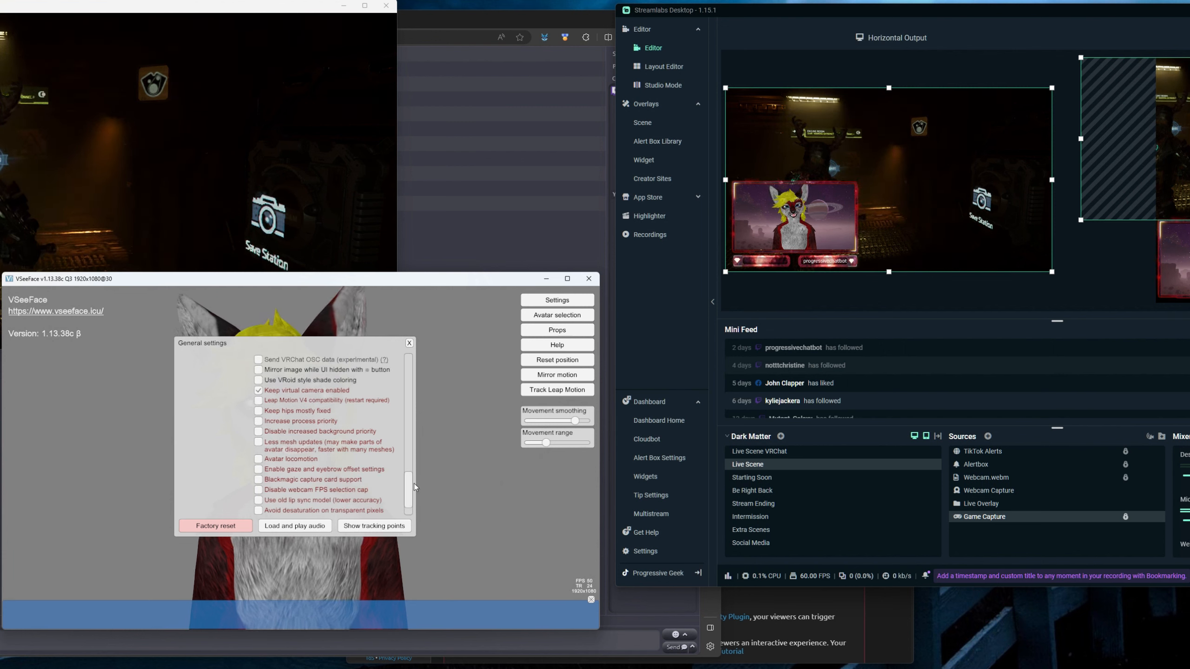
scroll(411, 486, down, 4)
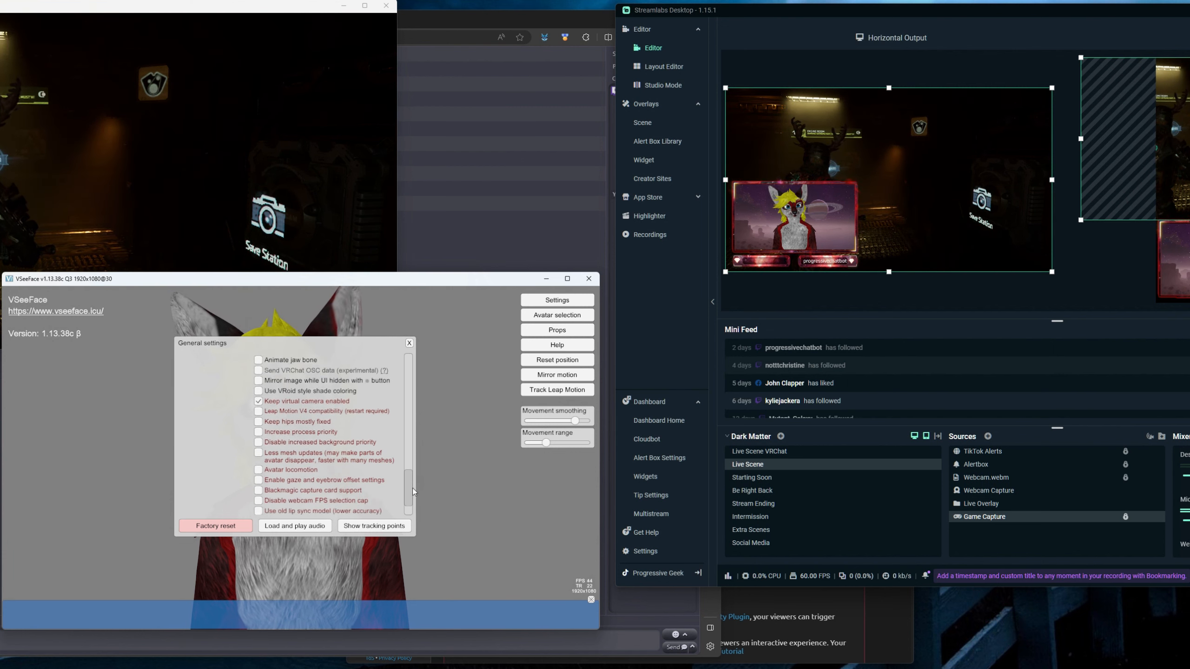
scroll(416, 477, up, 10)
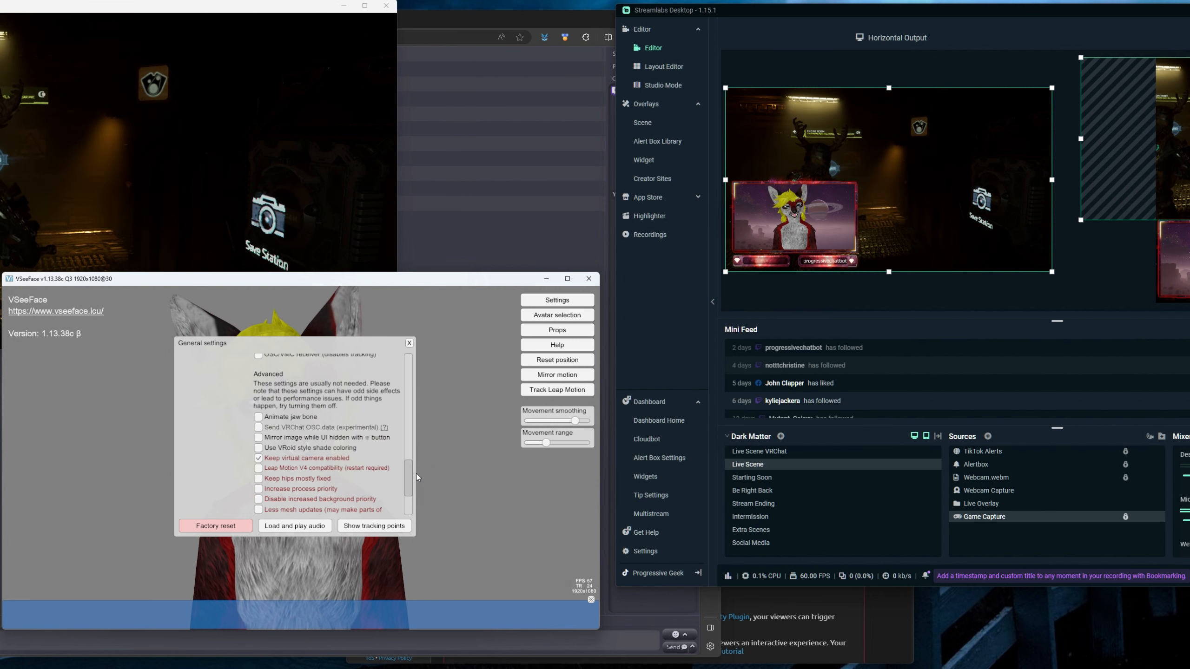
drag(416, 474, 408, 368)
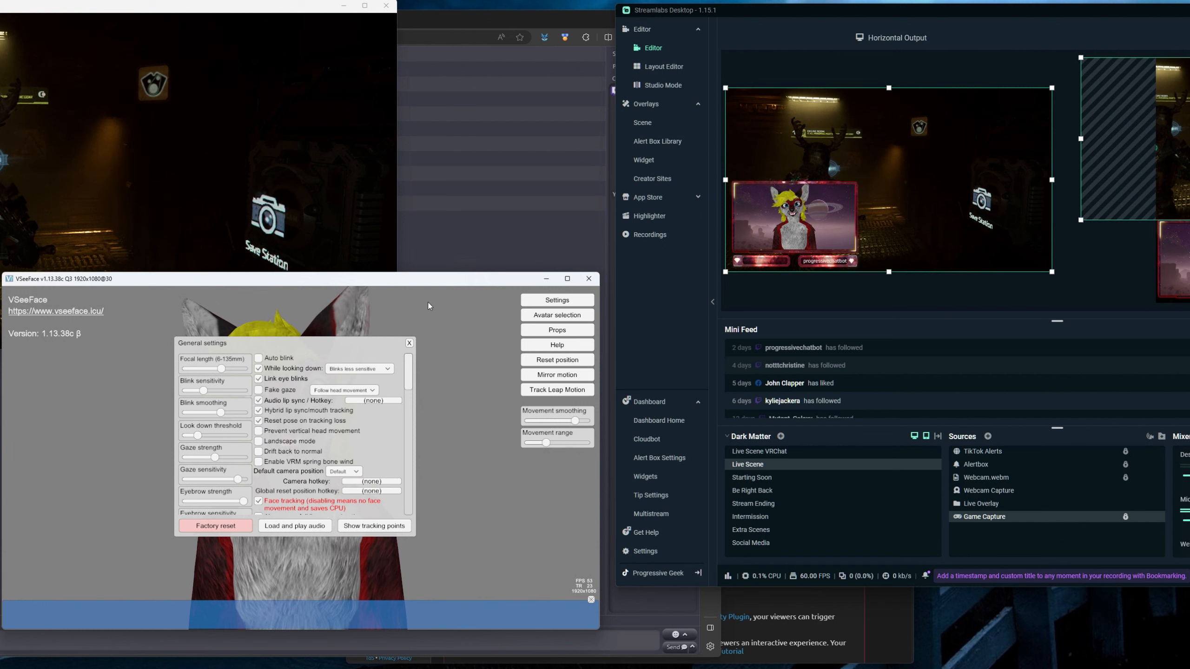
click(409, 342)
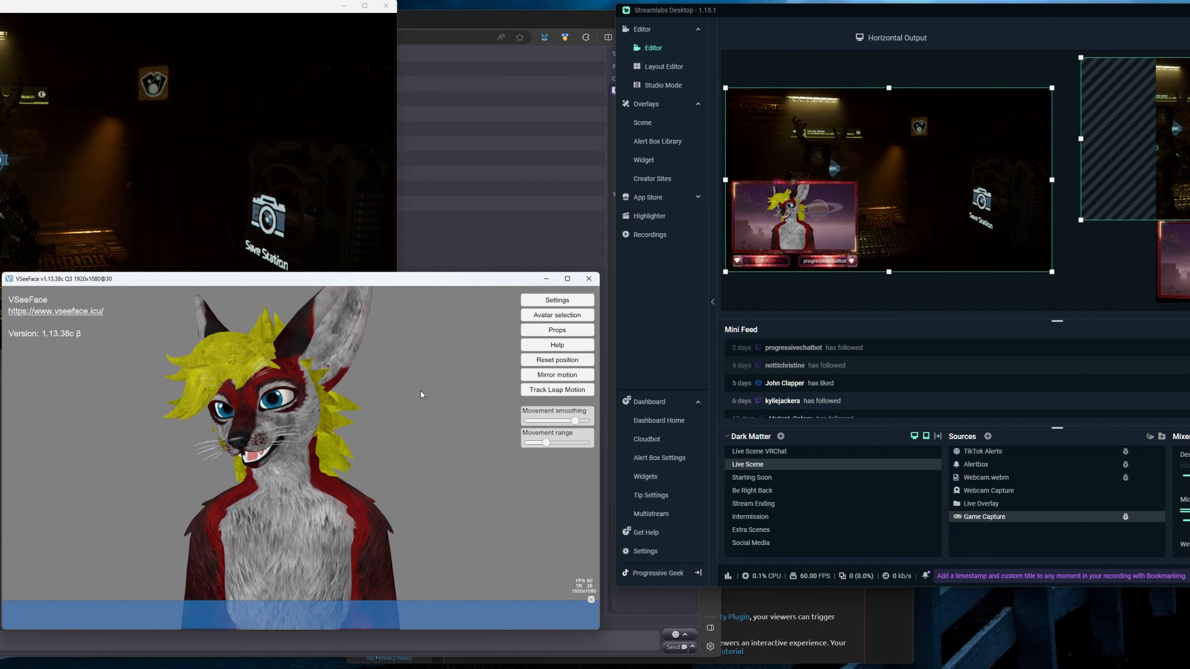
Step: Examine the capture device, resolution and FPS properties of the Webcam Capture source, and close them
click(992, 492)
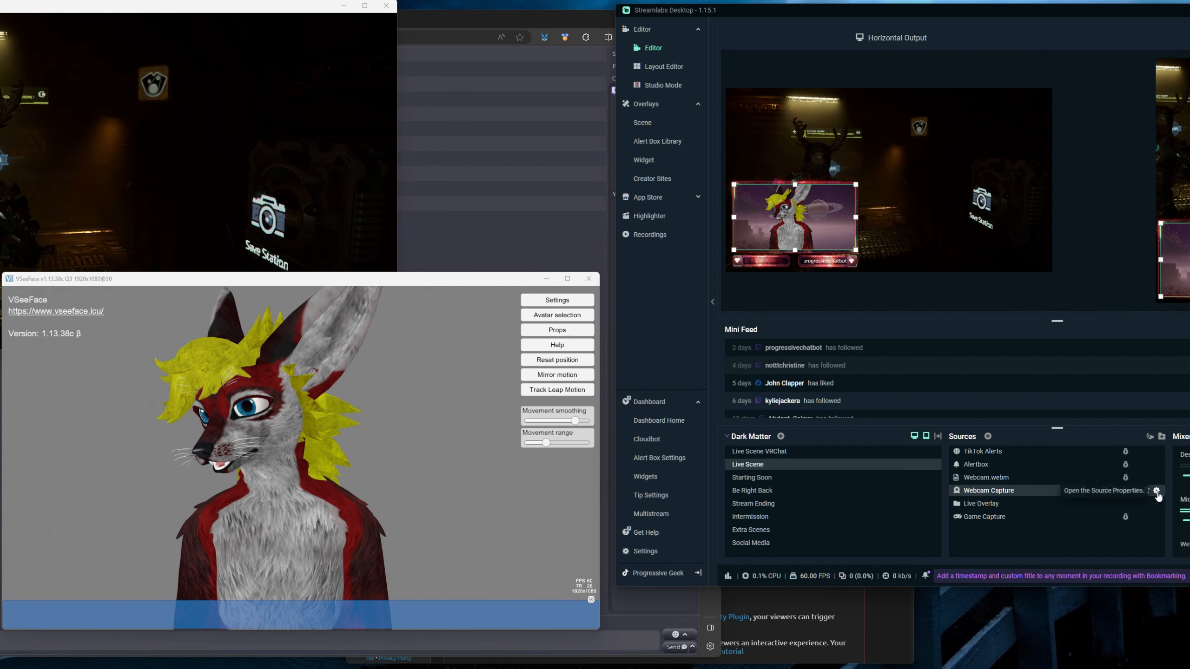
click(1156, 492)
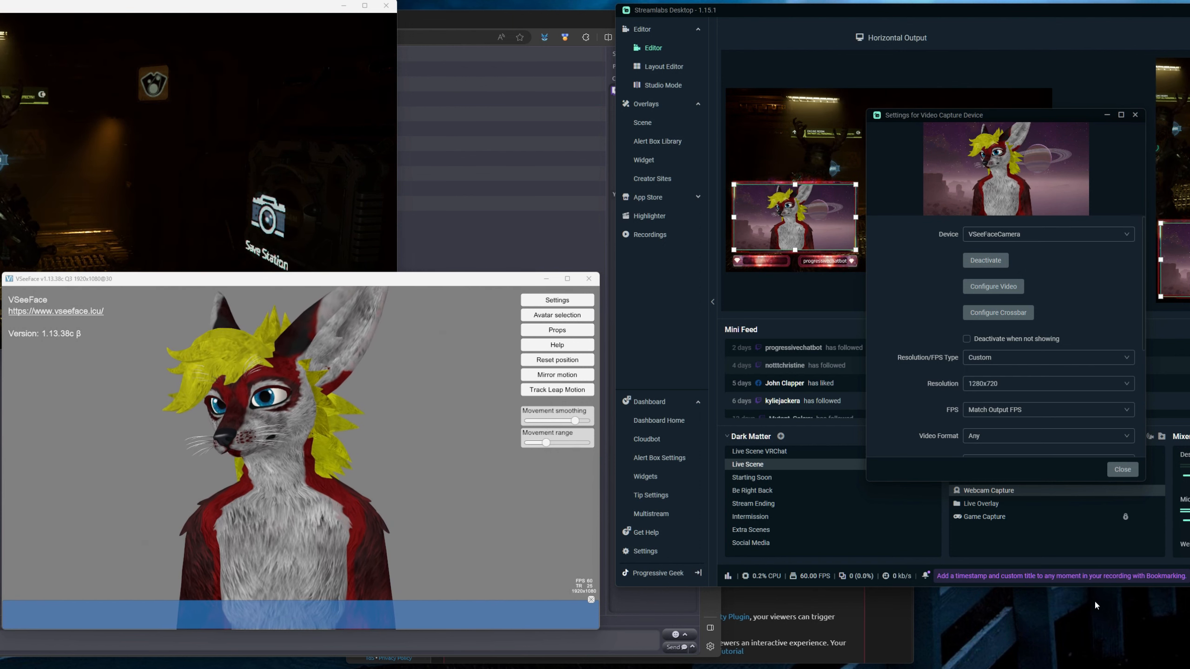
click(1134, 116)
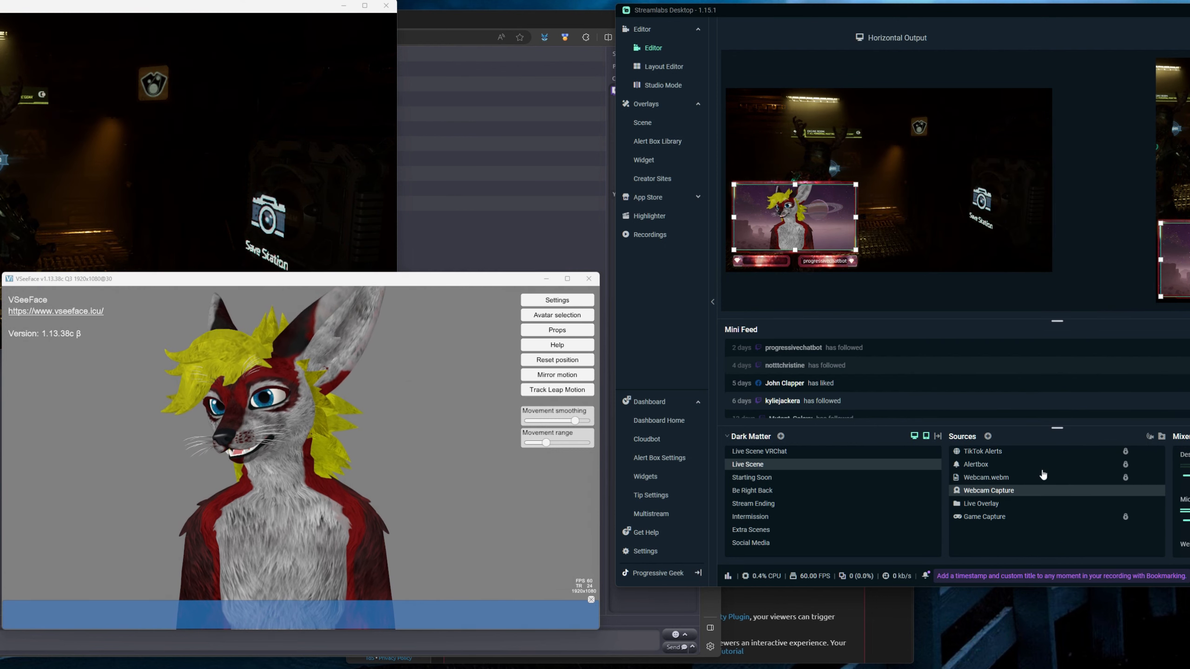
Step: Examine the Webcam Capture, Webcam.webm, Alertbox and TikTok Alerts sources of the Live Scene, selecting each one
click(999, 489)
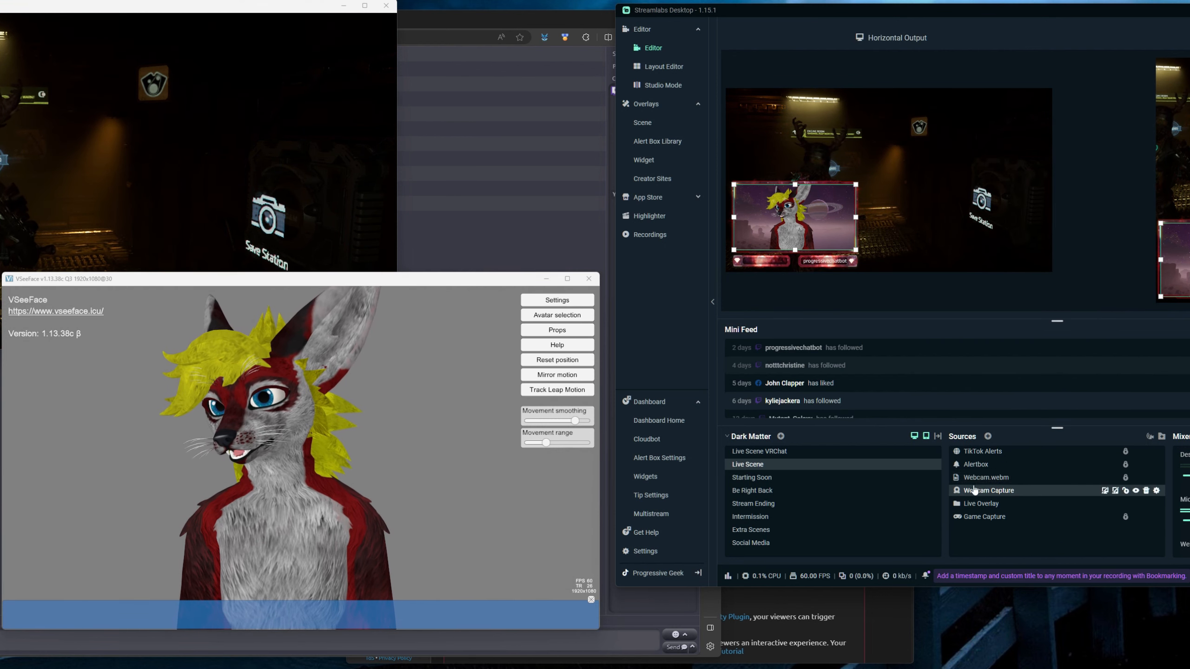
click(1010, 482)
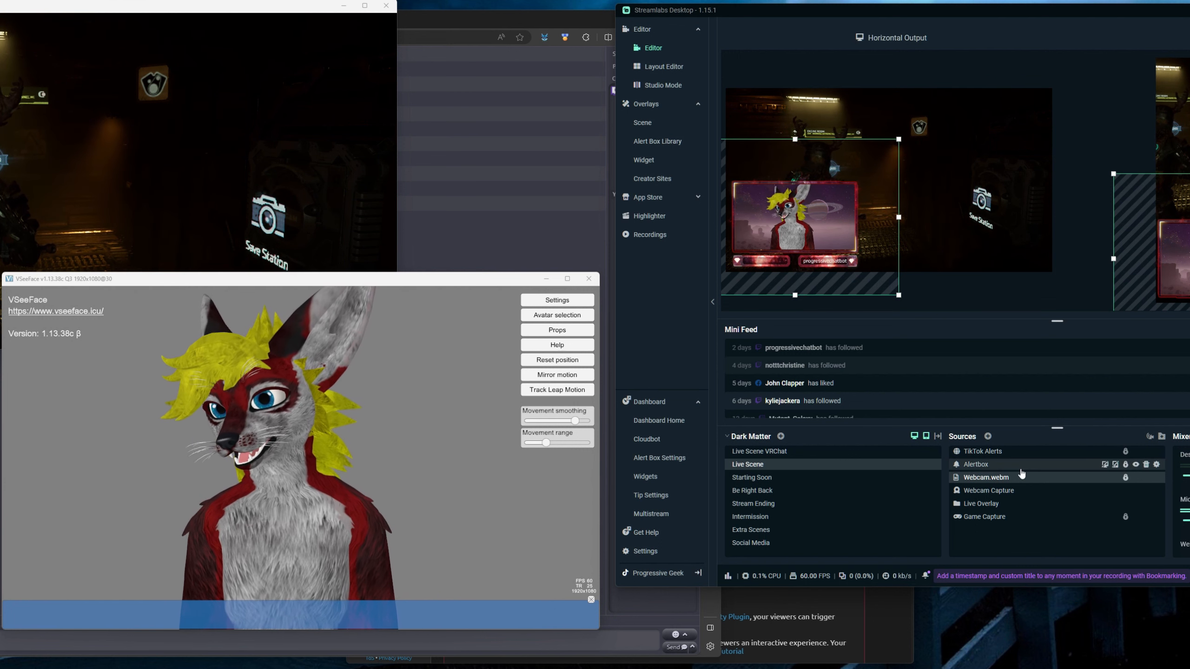
click(986, 469)
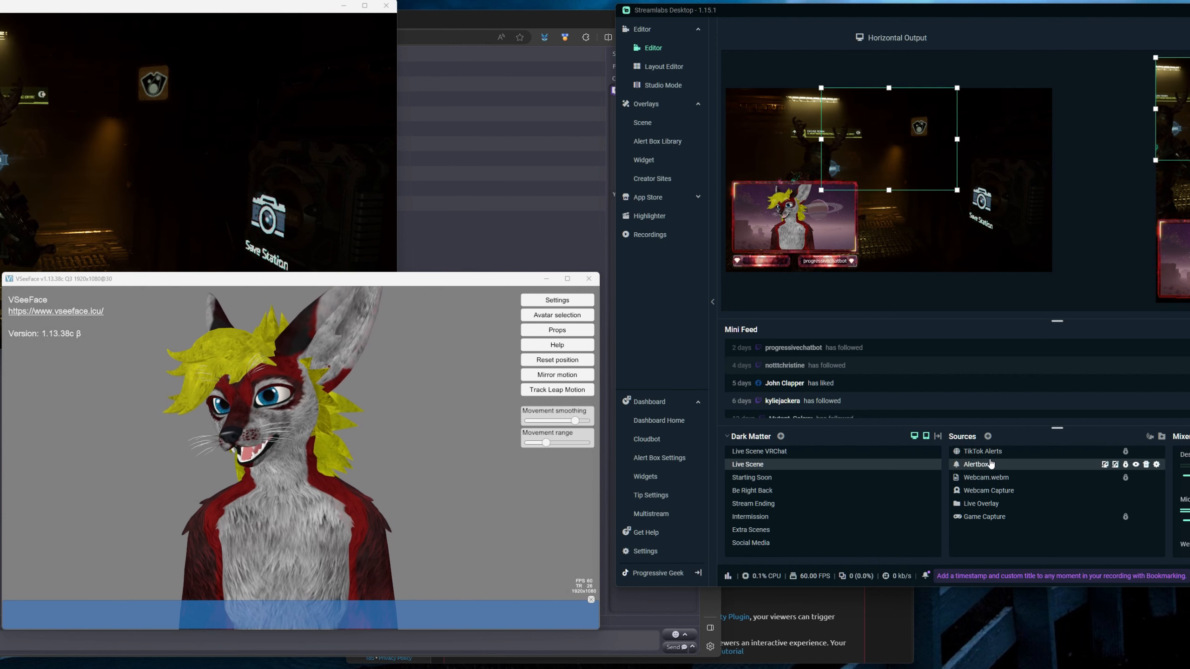
click(989, 454)
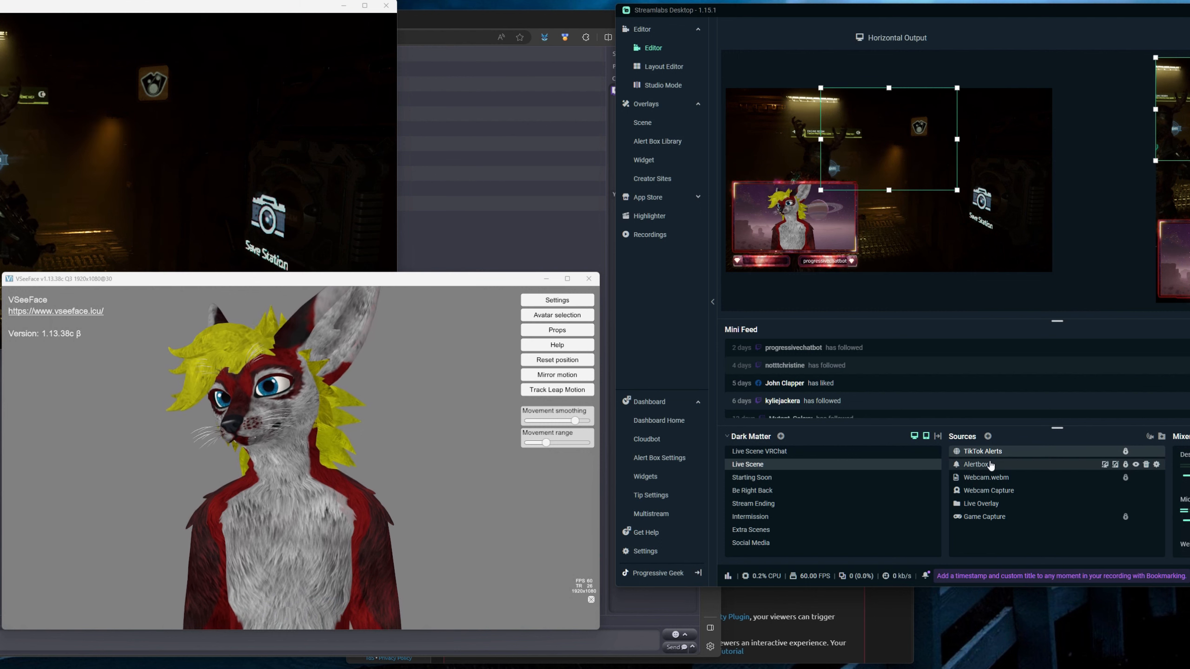
click(989, 466)
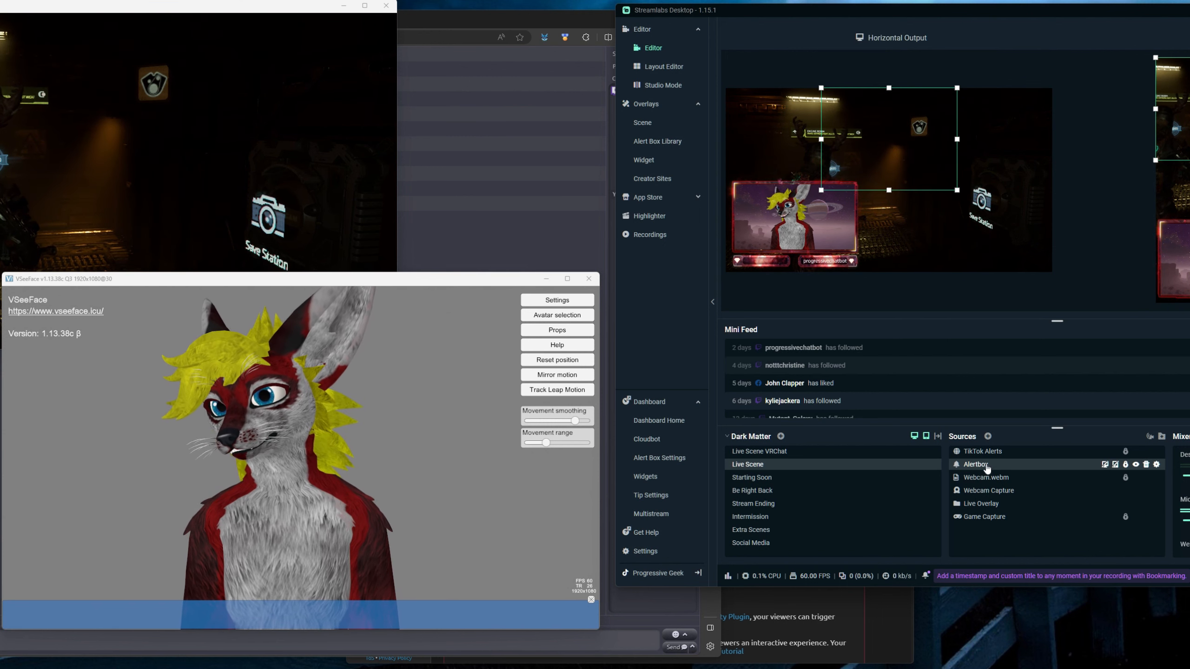
click(987, 456)
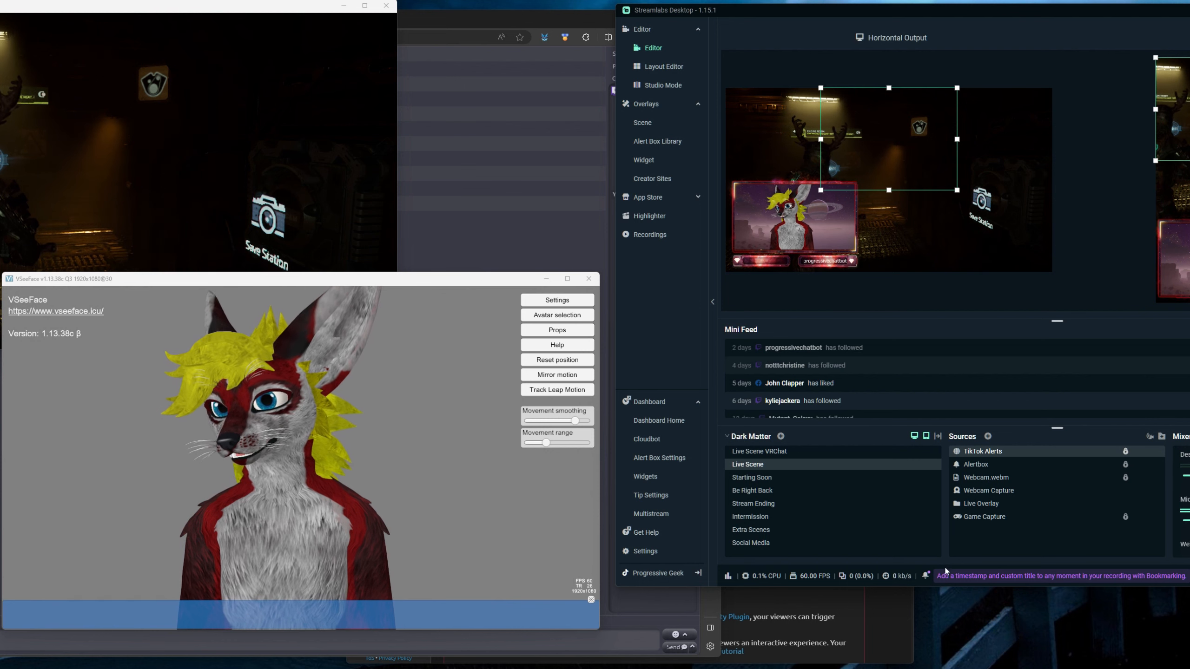
Step: Bring up the TikFinity window, clear the source selection in Streamlabs Desktop, and switch to the SpeechChat window
click(902, 616)
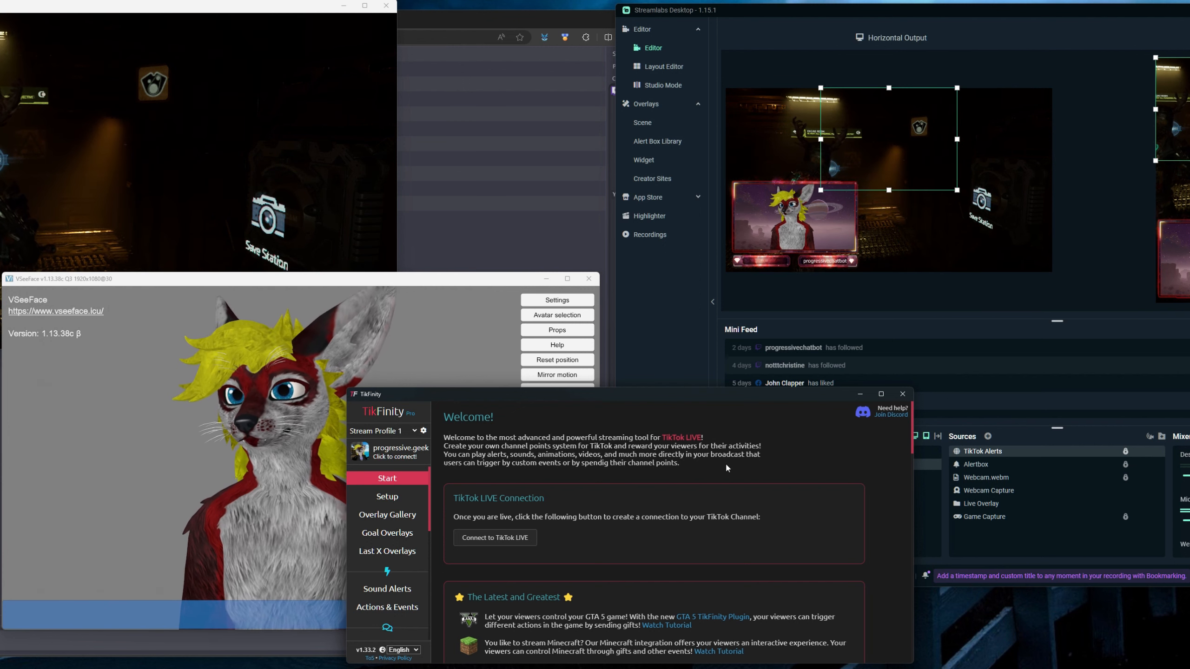
click(1101, 217)
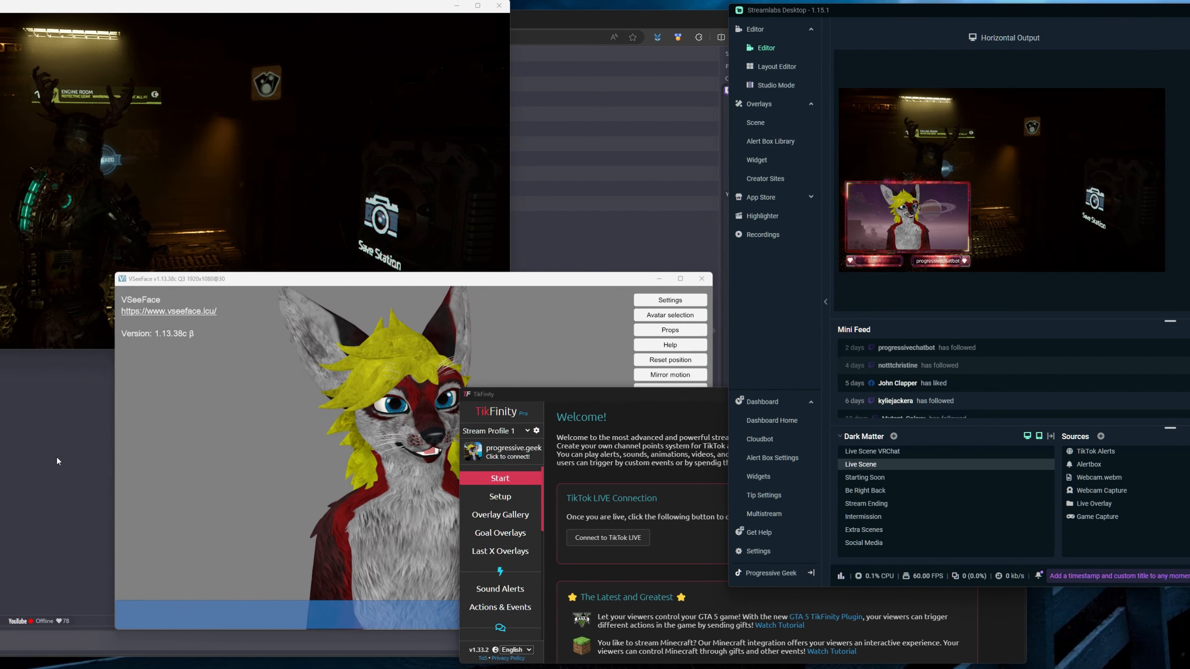
click(57, 461)
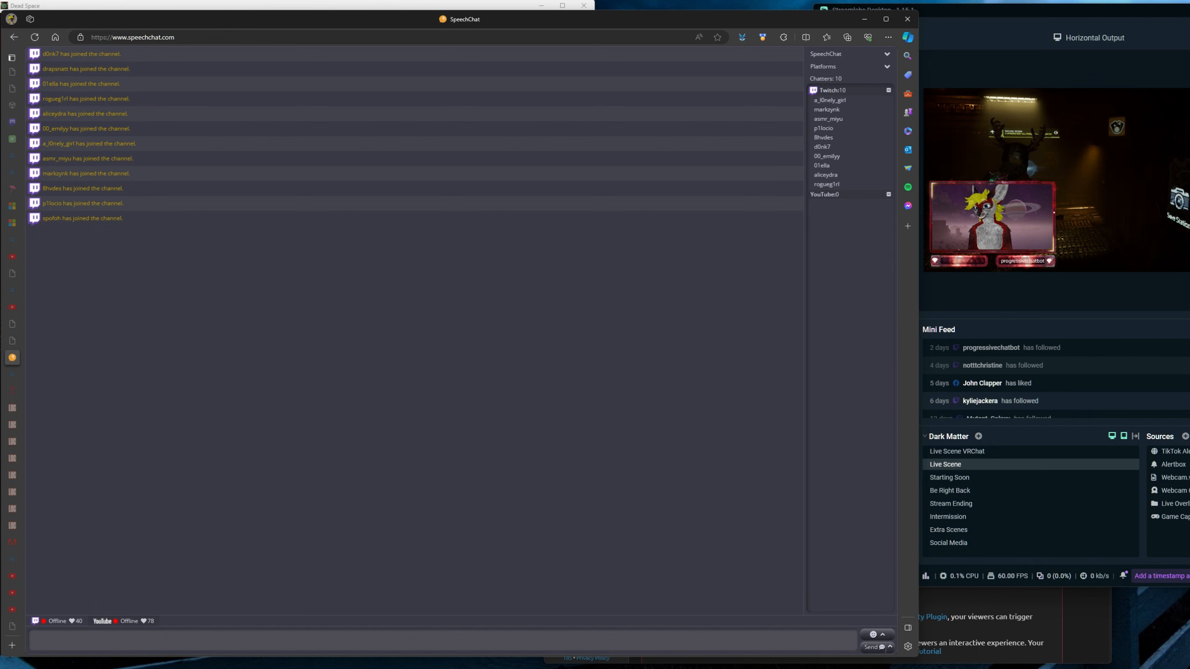
Step: Return to Streamlabs Desktop, view the Live Scene VRChat scene with its OpenVR Capture source, and switch back to the Live Scene
key(alt+Tab)
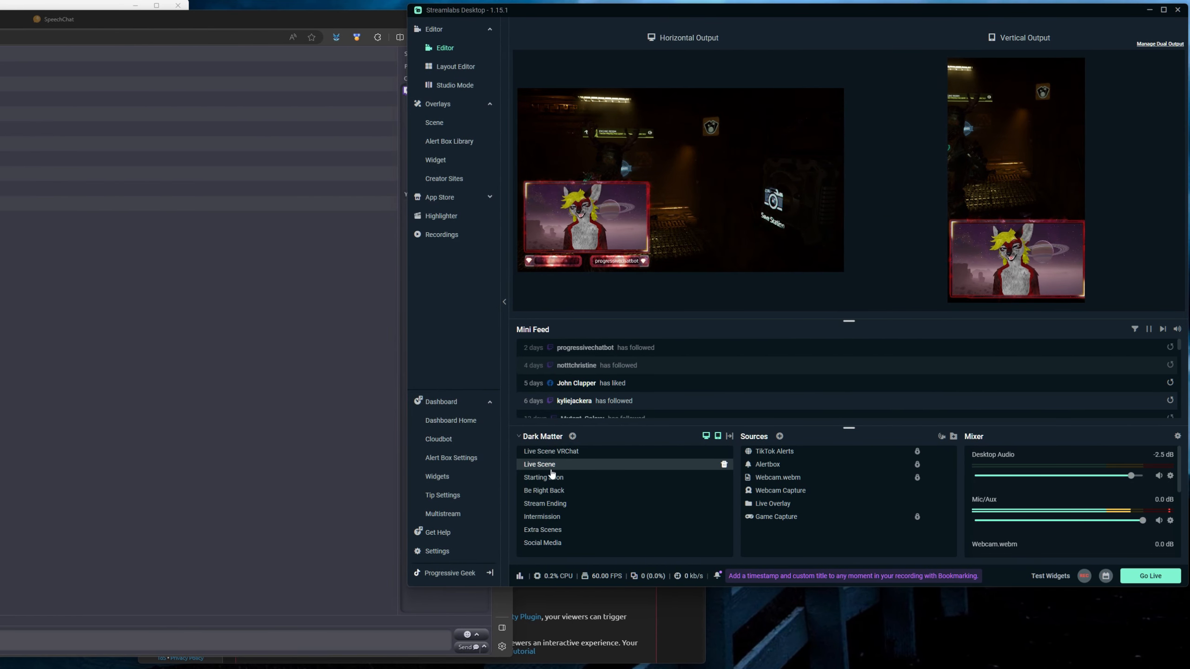
click(552, 453)
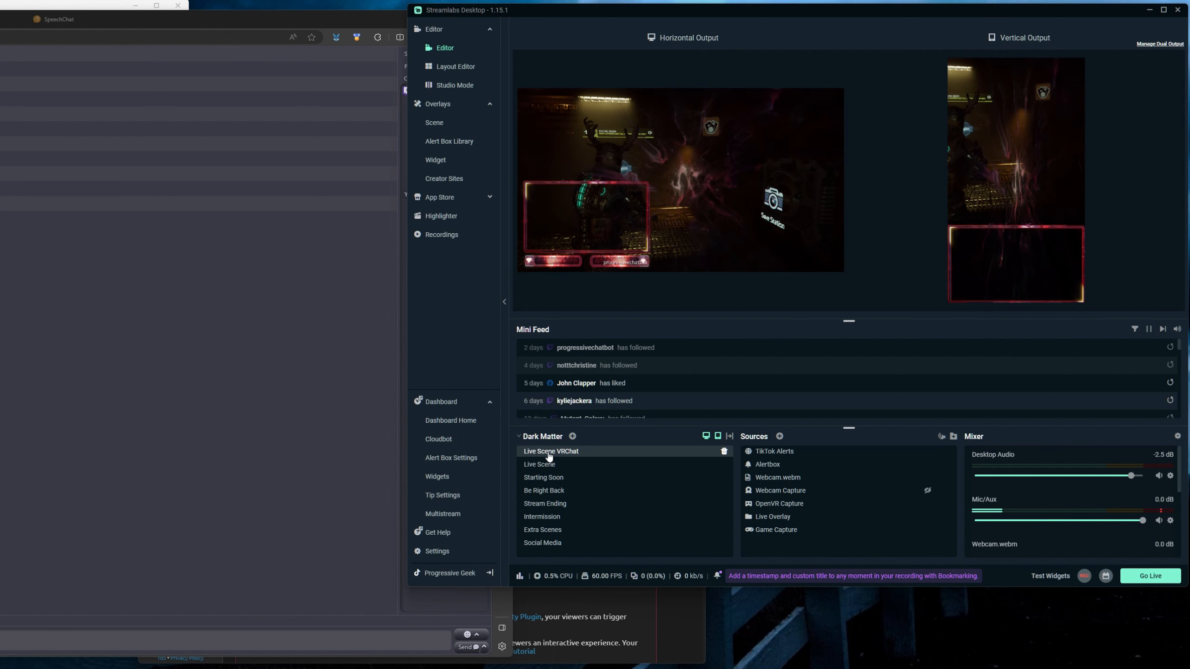
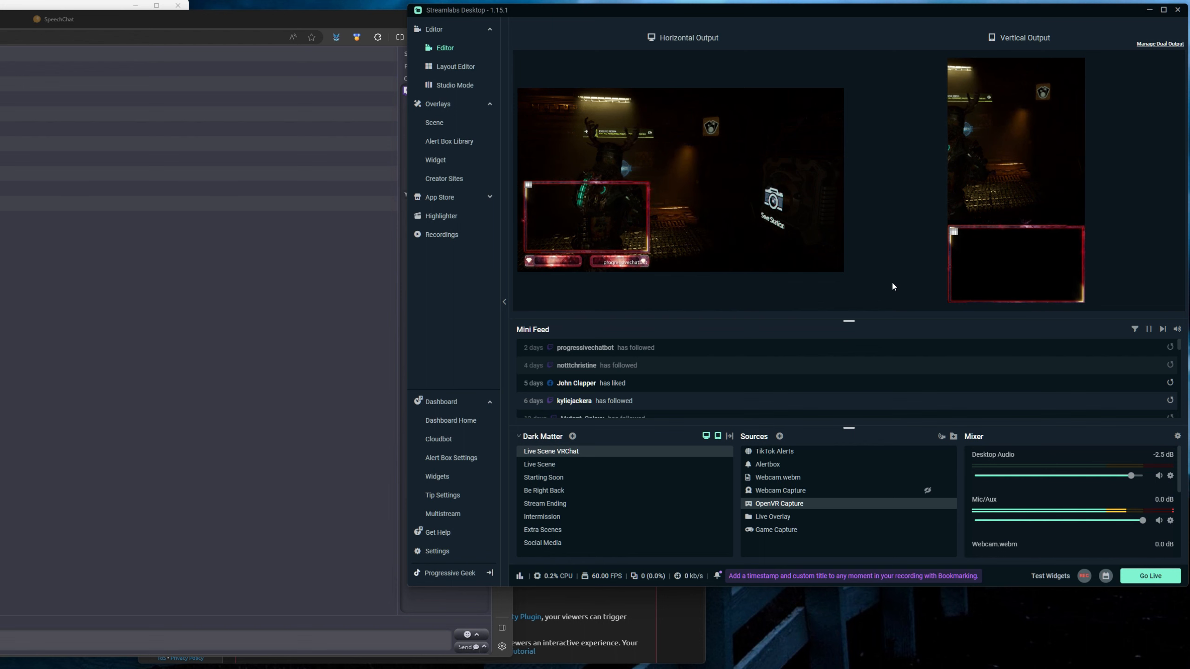
click(547, 464)
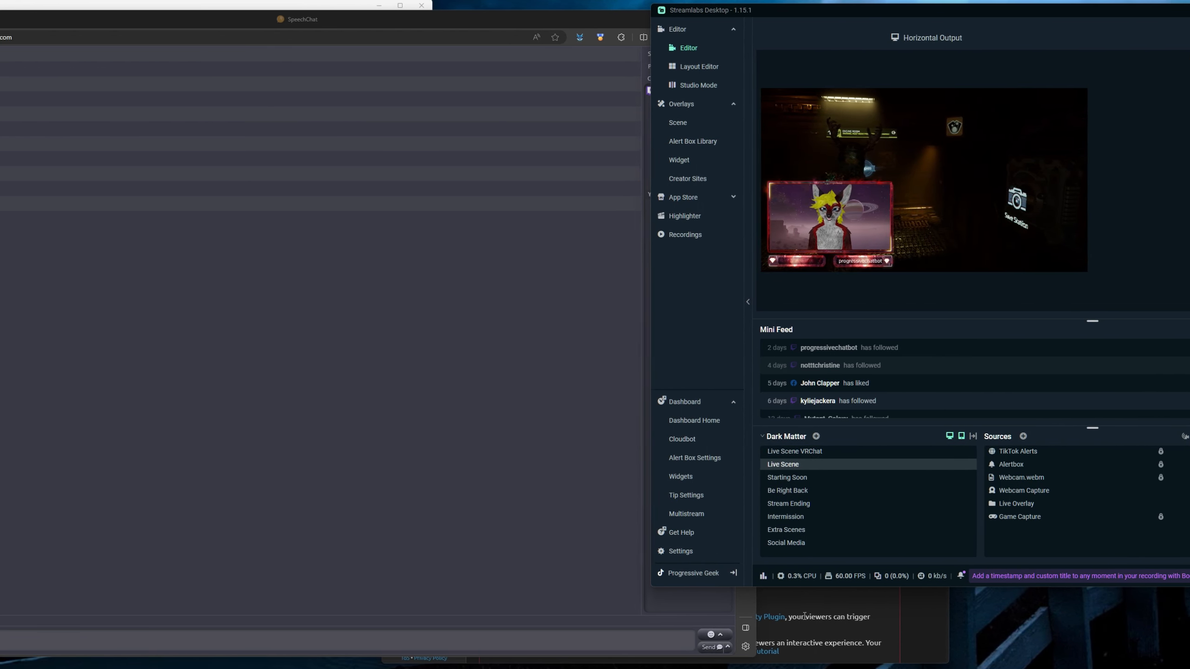
Step: Switch to the browser window with the TikTok LIVE Center and reposition it over the SpeechChat window
click(717, 660)
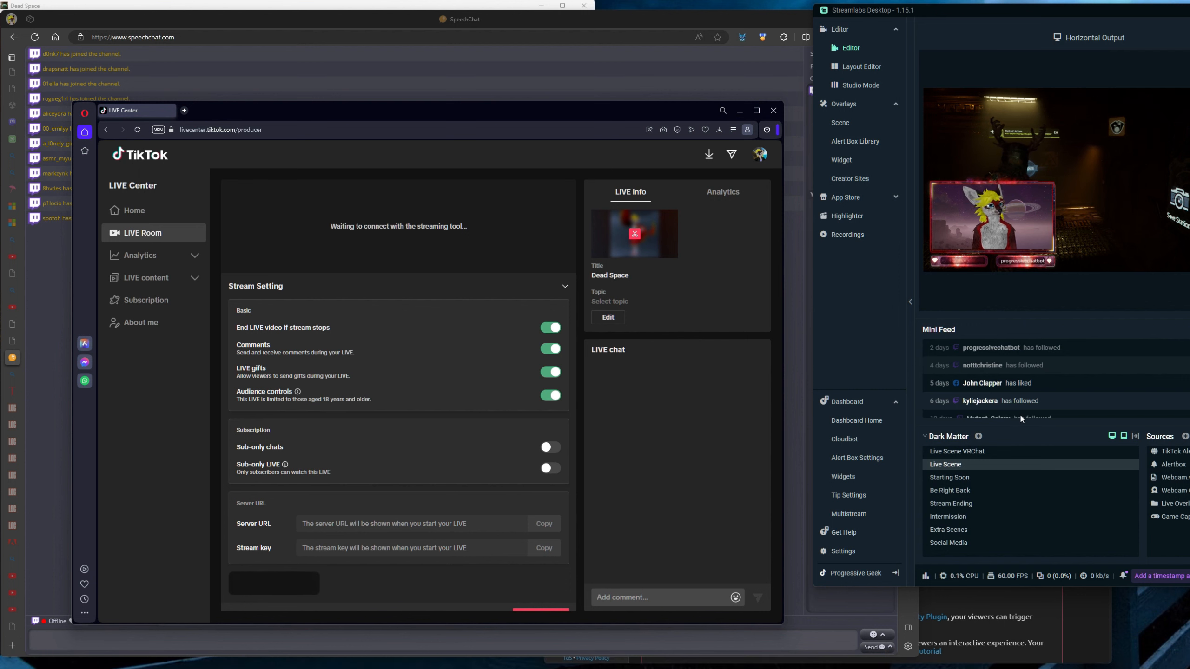
drag(643, 113, 626, 91)
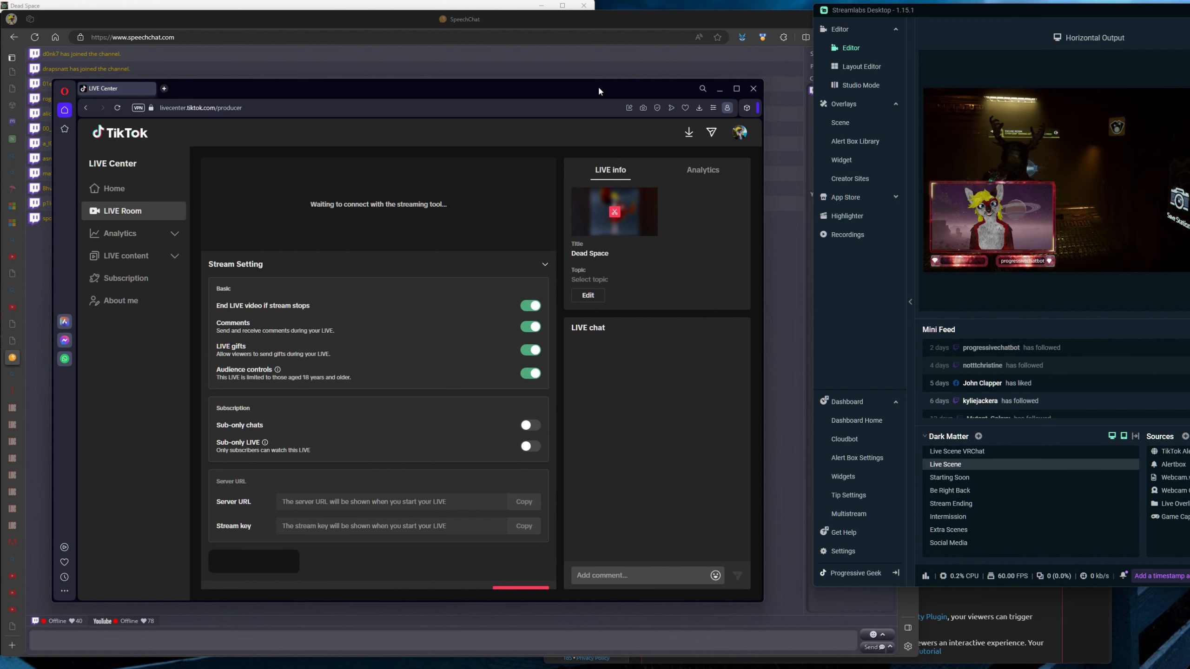
drag(603, 93, 641, 129)
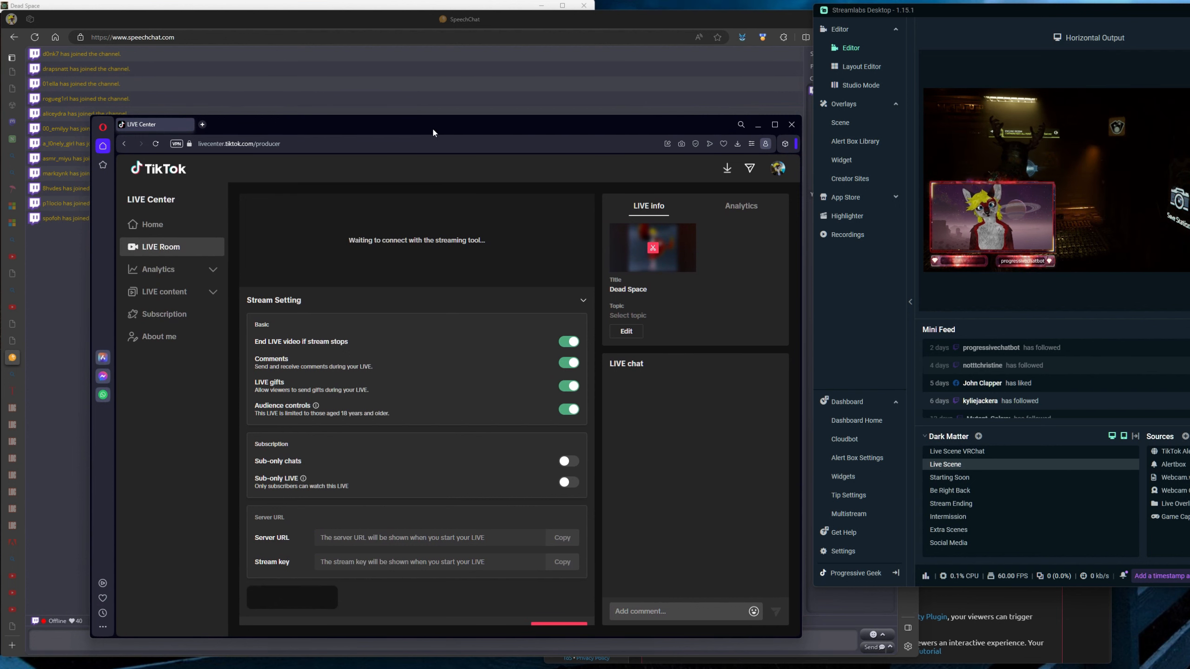
drag(432, 127, 429, 123)
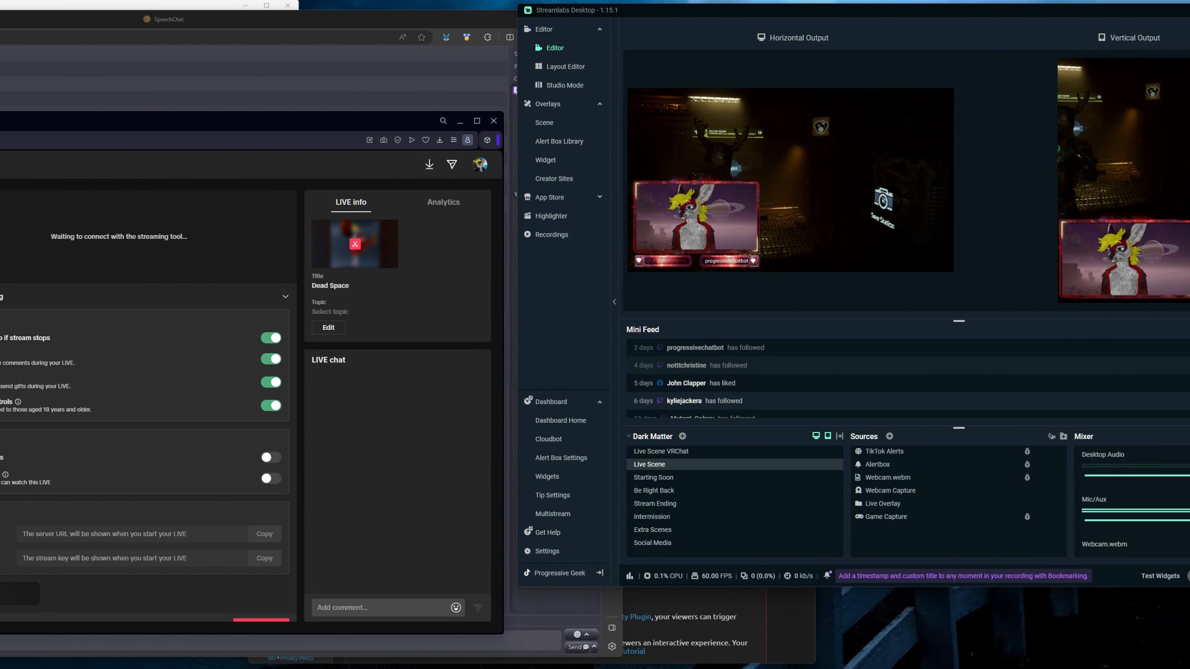
Step: Open the Go Live setup in Streamlabs Desktop, choosing Go Live Anyway despite the cloud backup, and look through the platform list
click(1151, 576)
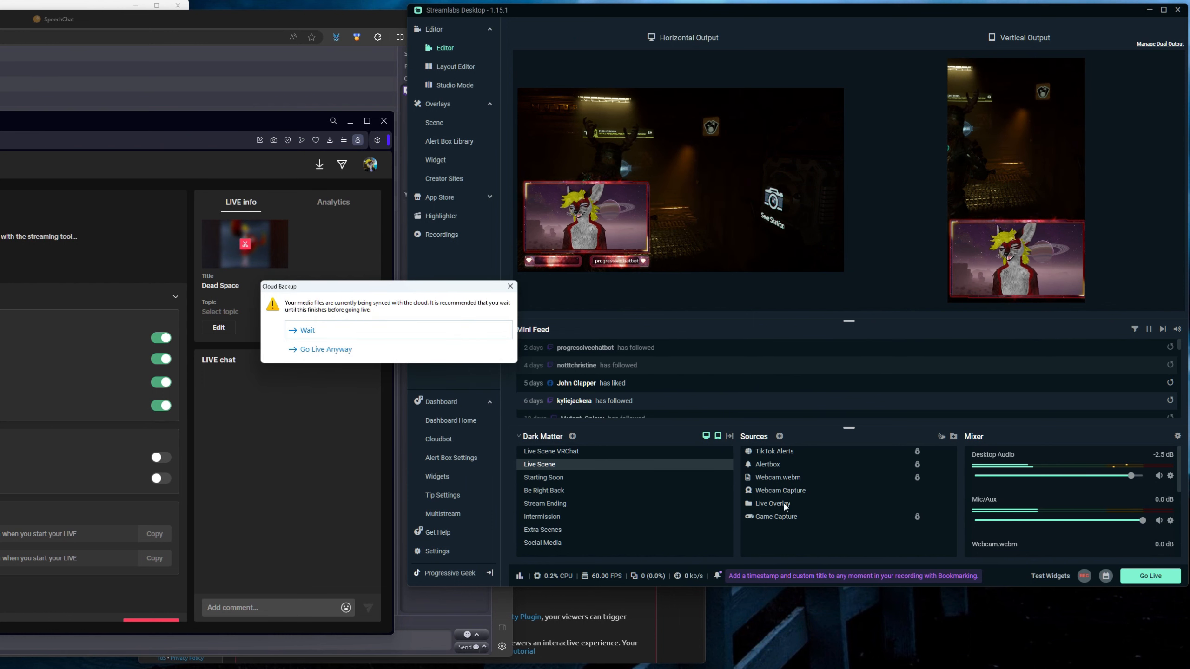
click(318, 352)
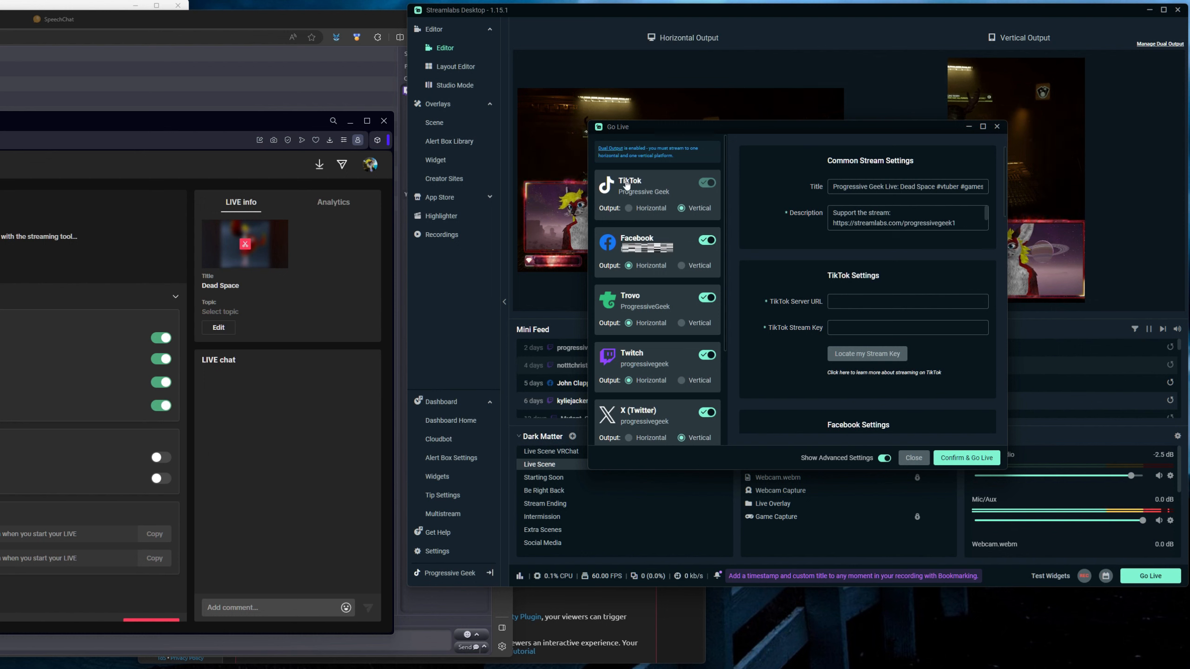
scroll(727, 232, down, 1)
scroll(728, 232, down, 5)
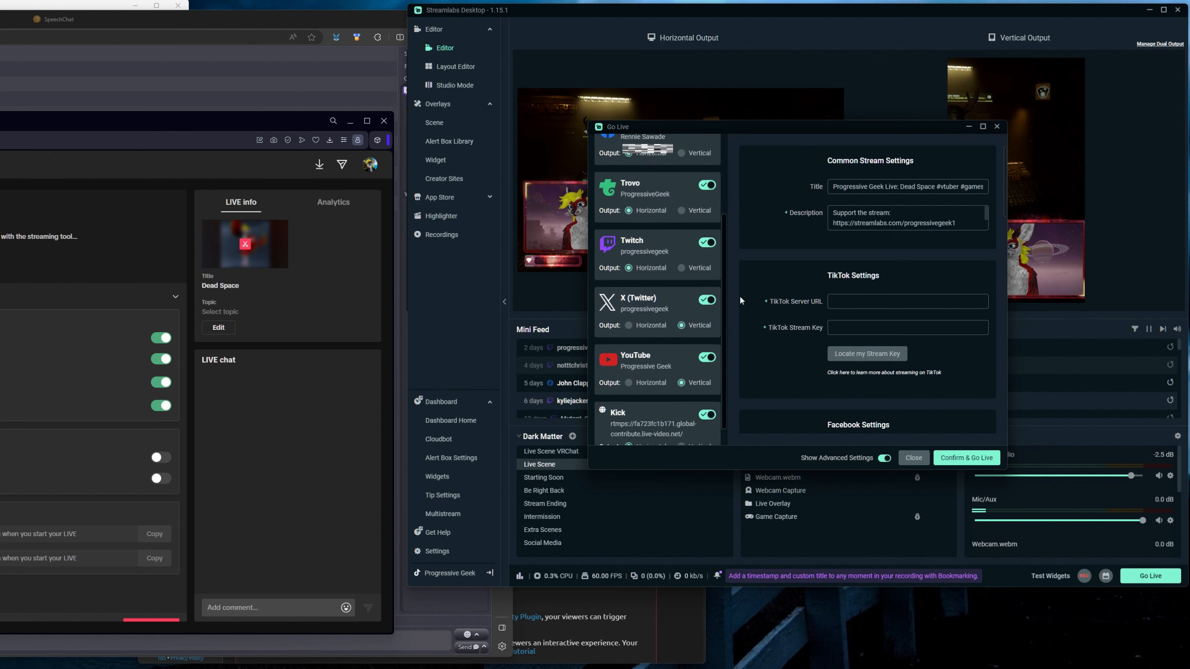
drag(736, 309, 726, 162)
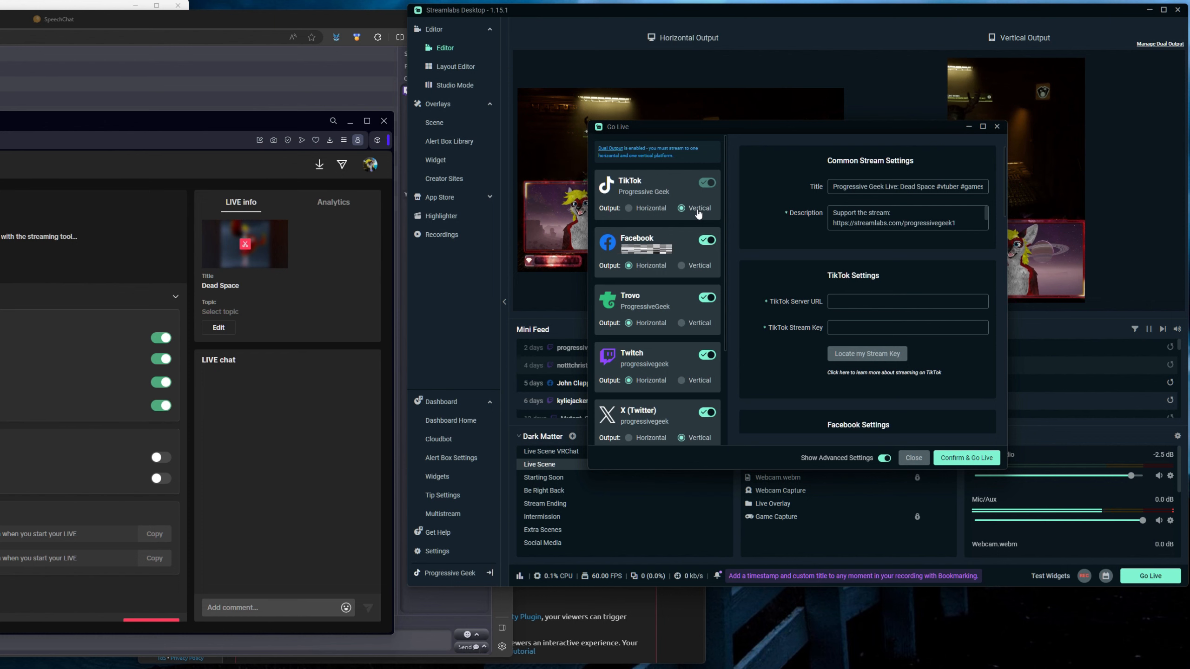
Step: Move the Go Live window below the output previews and review each platform's horizontal or vertical output, down to Kick
drag(877, 128, 870, 238)
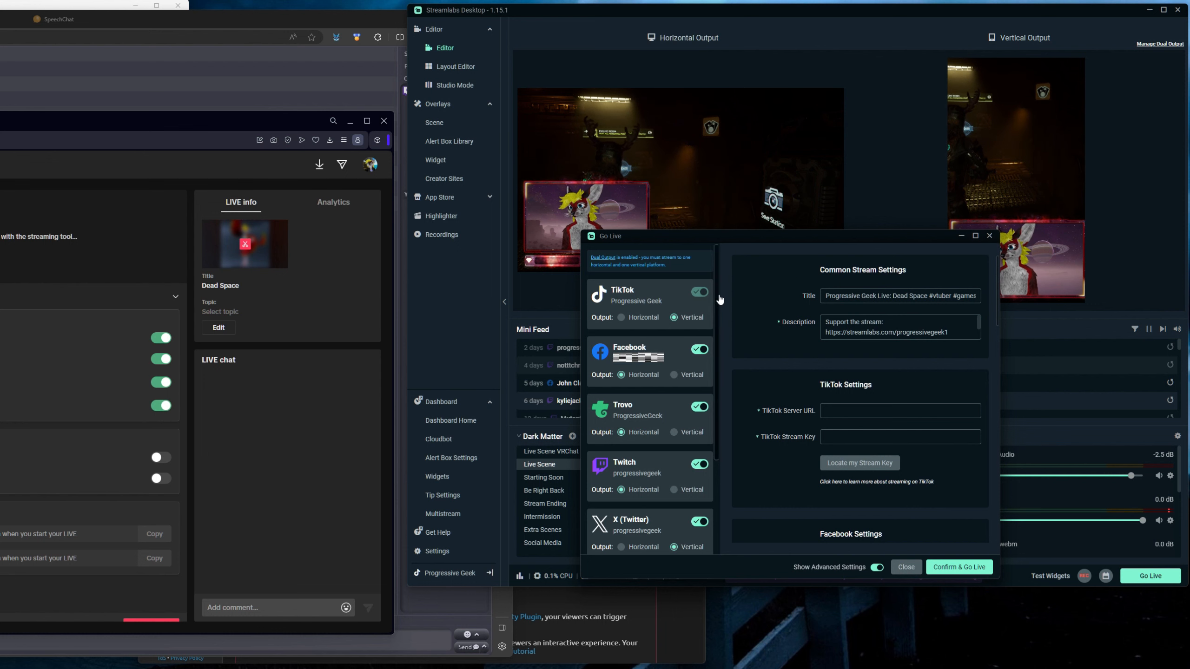
scroll(693, 319, down, 2)
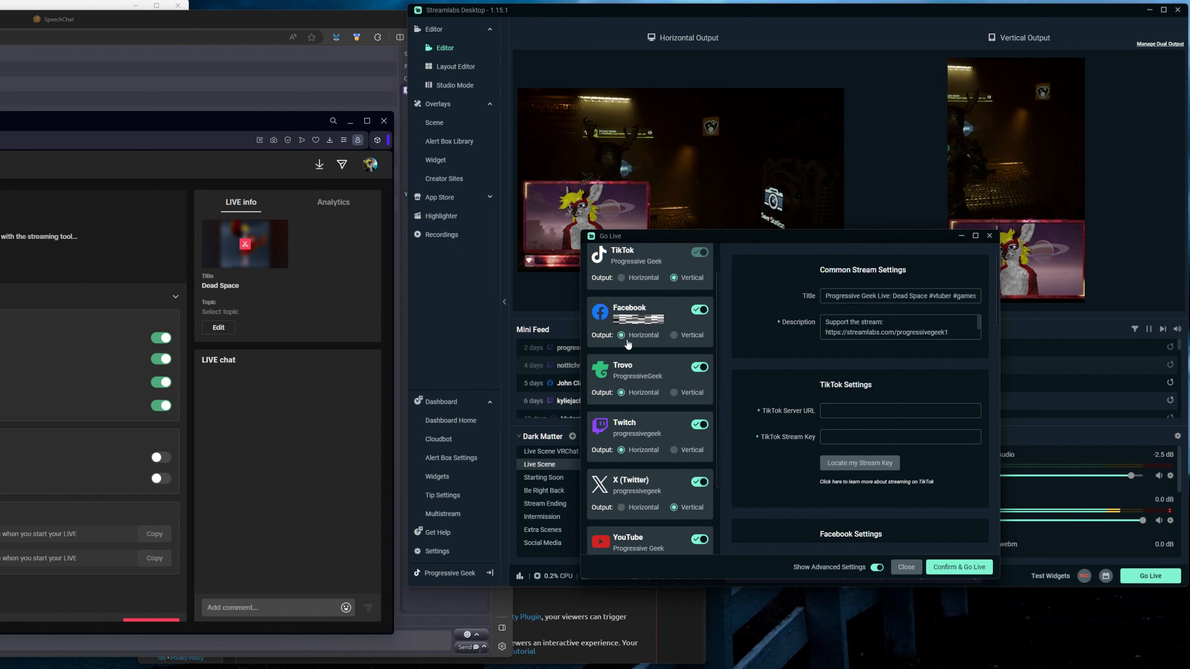
scroll(719, 323, down, 1)
scroll(723, 338, down, 4)
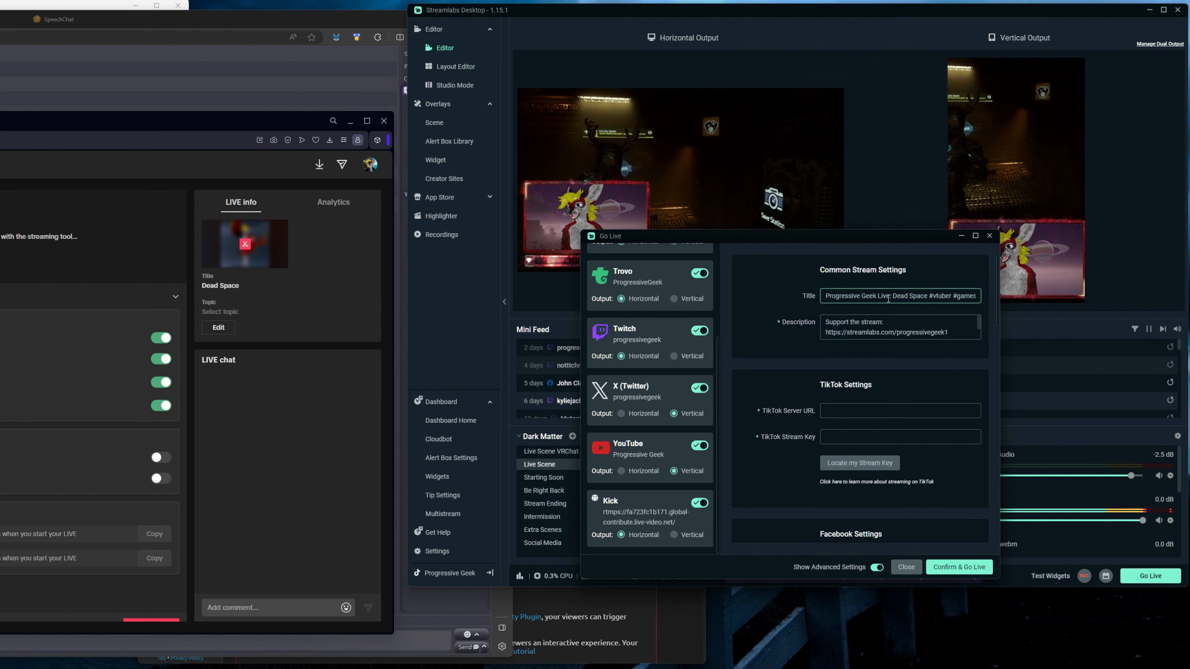
Step: Examine the common stream title and description, and compare the TikTok Server URL and Stream Key fields with those in the LIVE Center
click(908, 325)
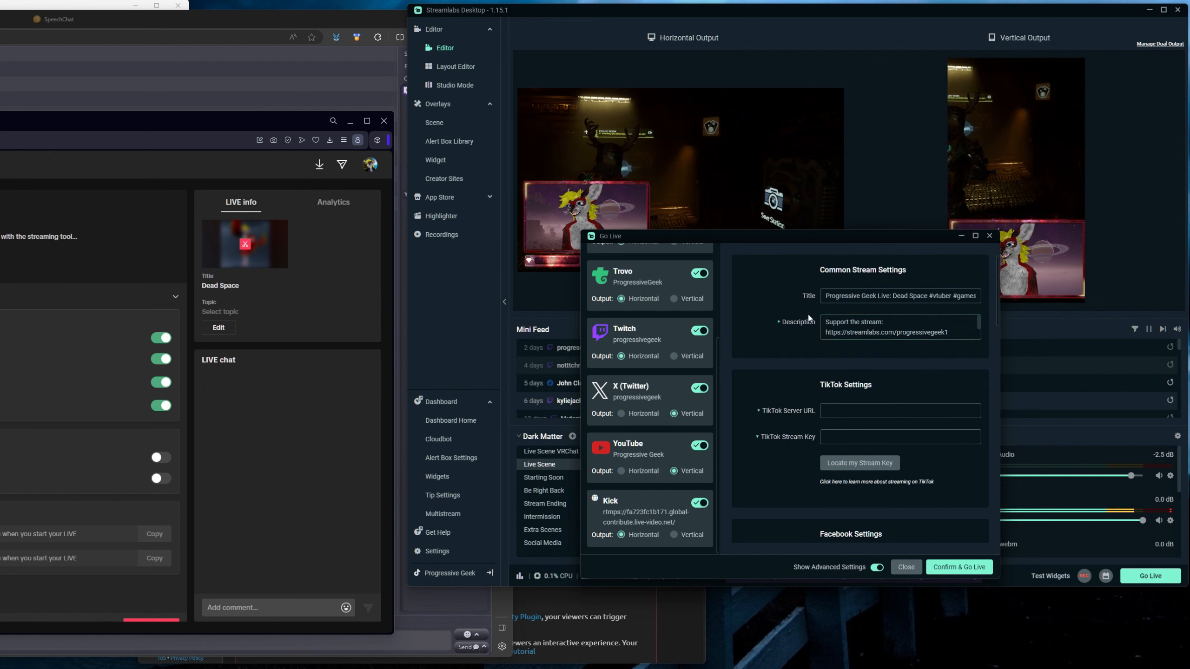
click(913, 301)
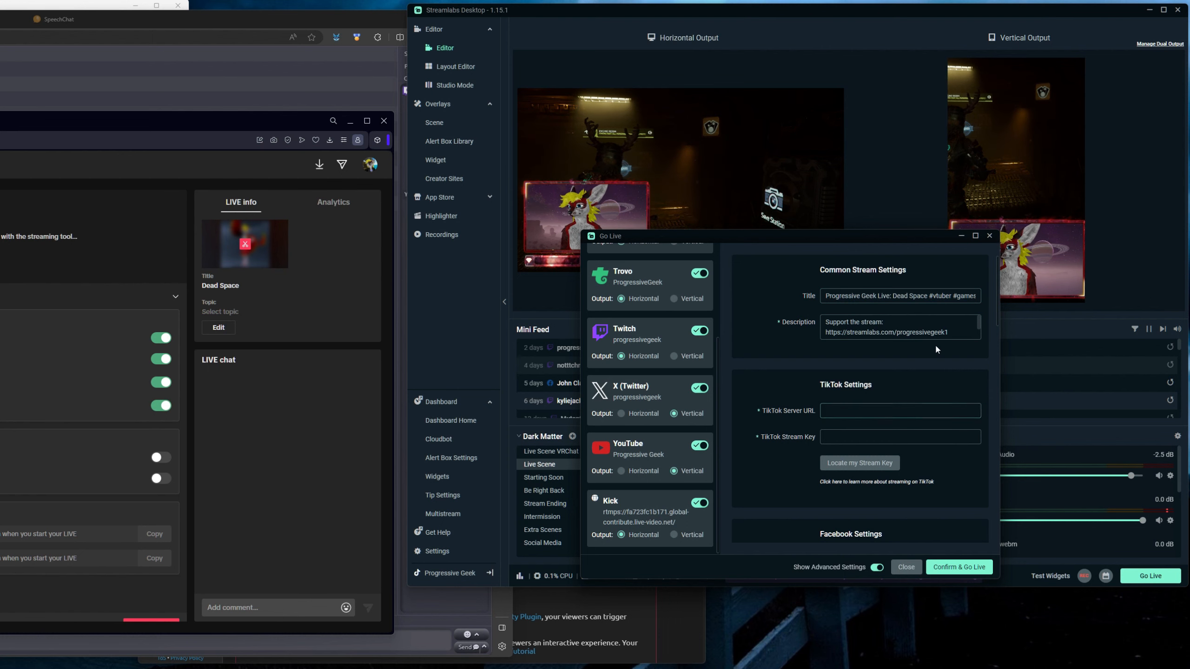
scroll(958, 359, down, 1)
scroll(982, 430, down, 1)
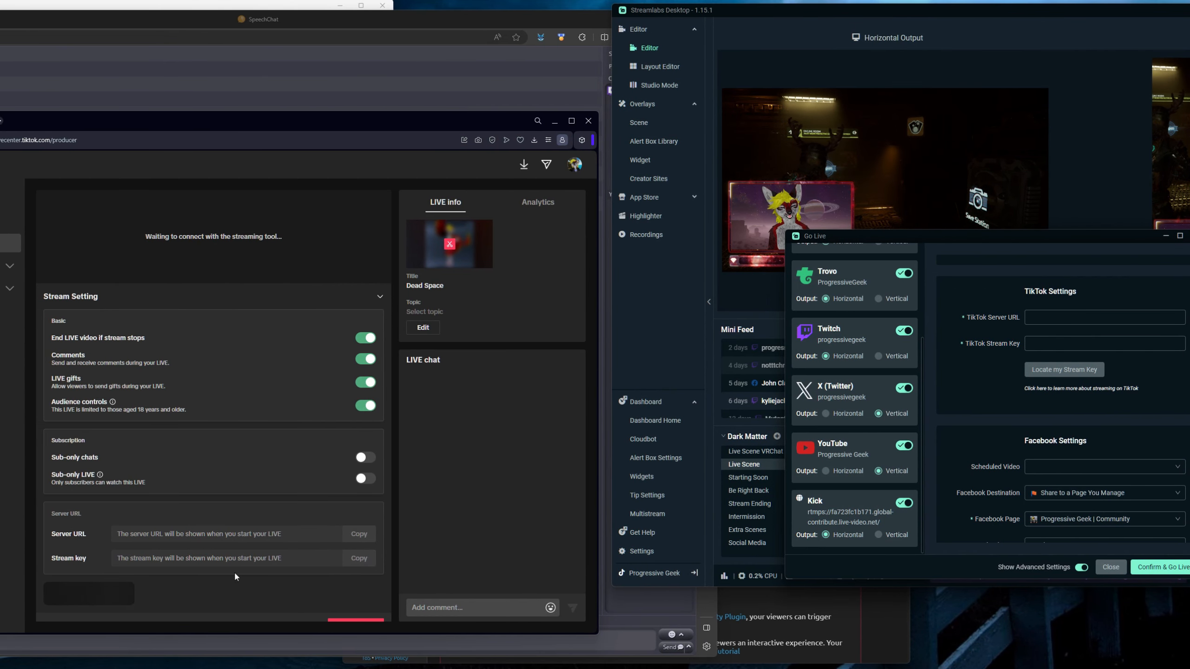
scroll(382, 582, down, 1)
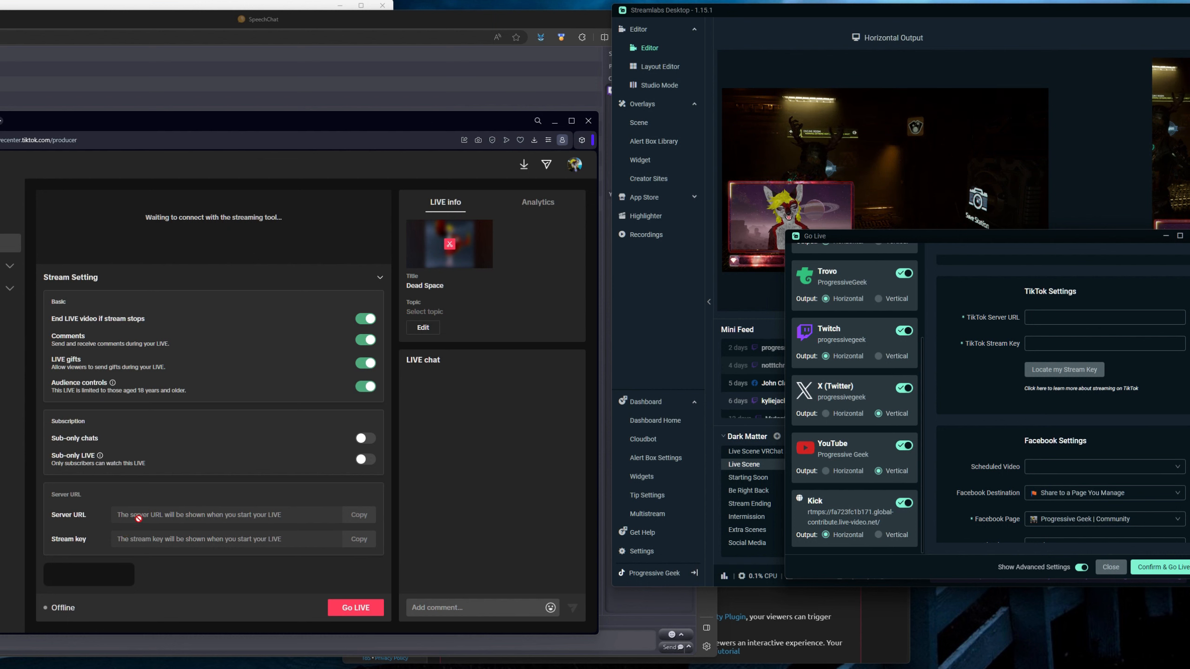
click(1052, 316)
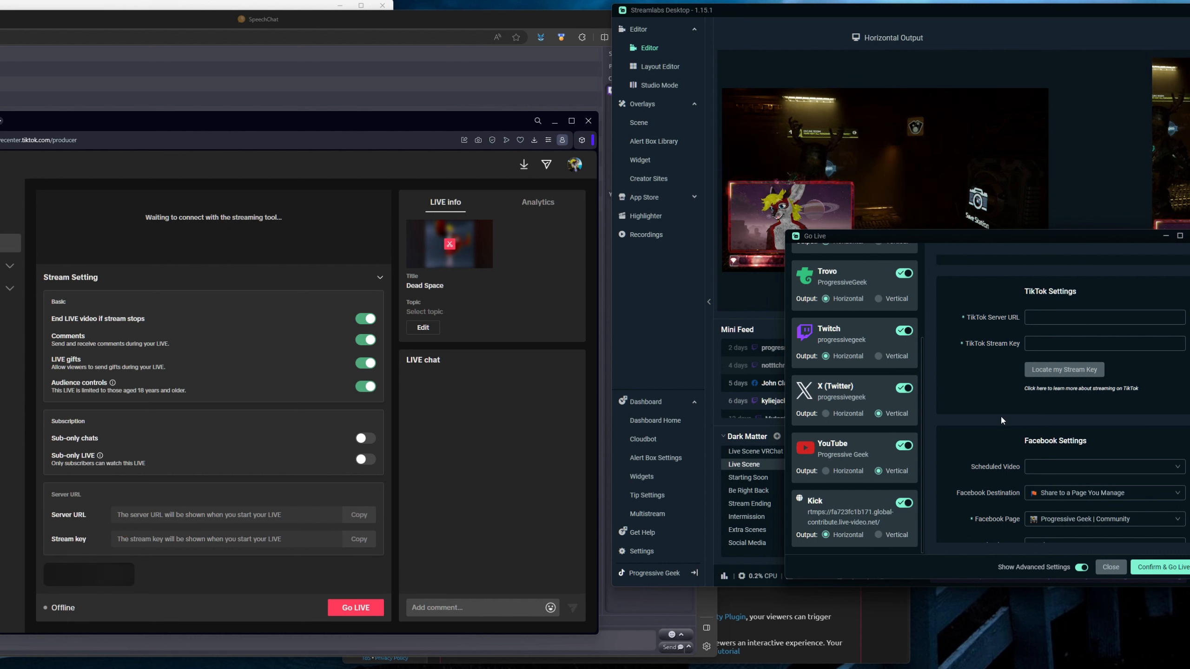
Step: Examine the Twitch, X (Twitter) and YouTube stream settings down to the stream latency, and recheck the platform output list
scroll(1000, 414, down, 4)
scroll(966, 499, down, 4)
scroll(967, 492, down, 1)
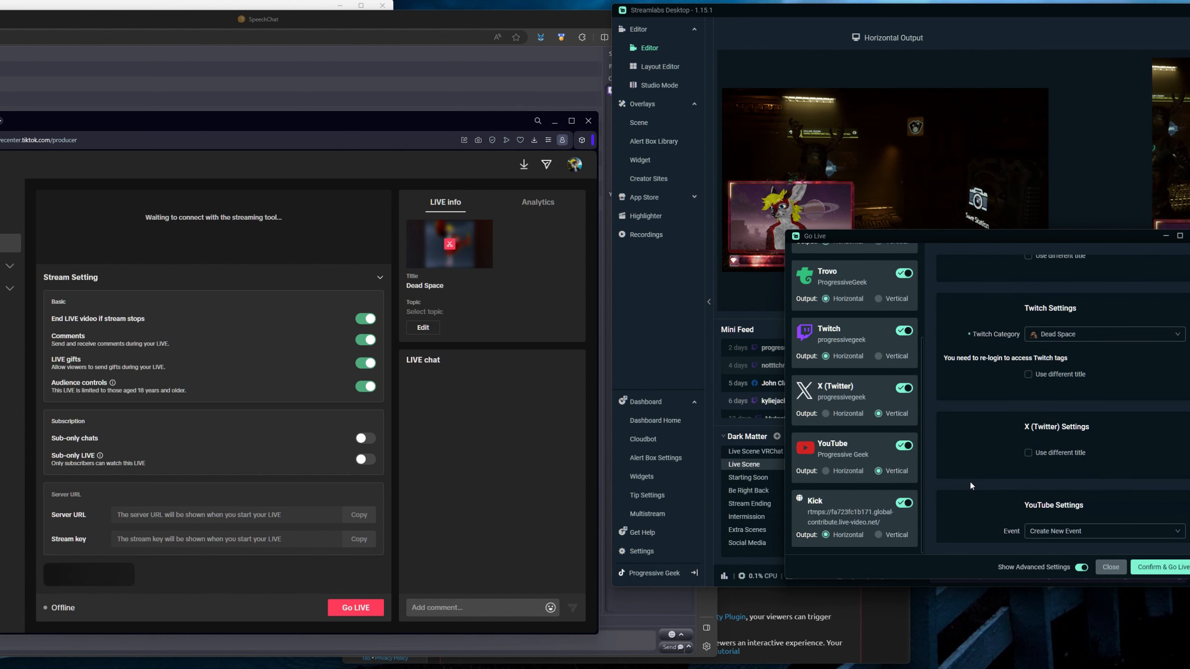
scroll(969, 453, down, 2)
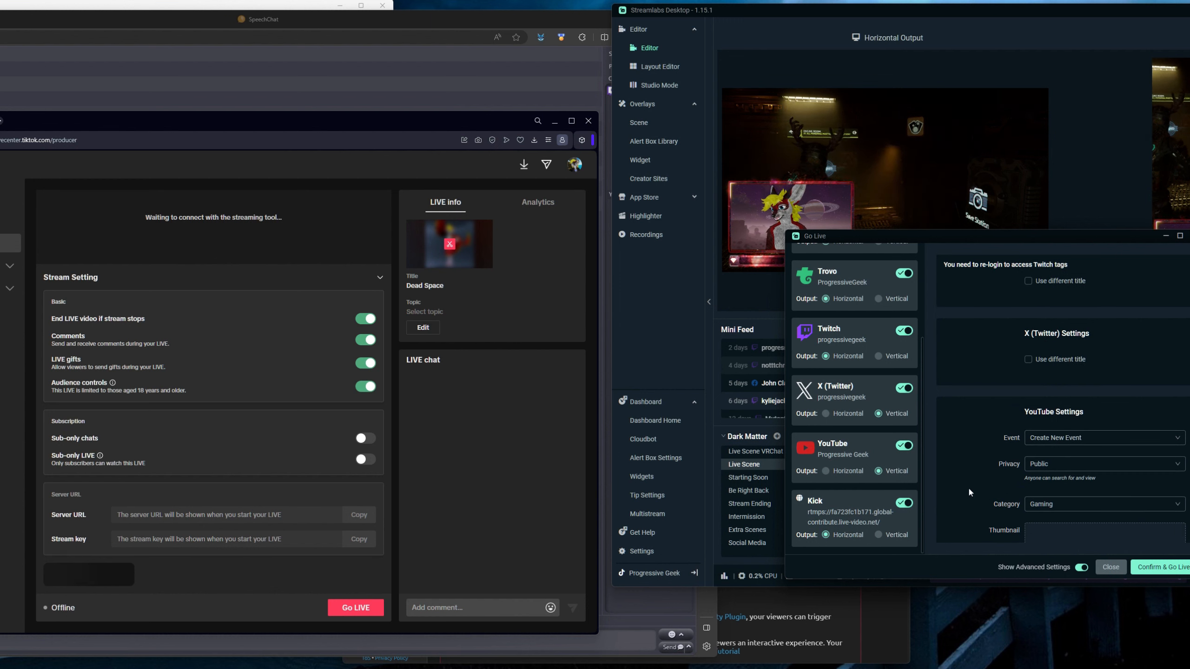
scroll(965, 481, down, 2)
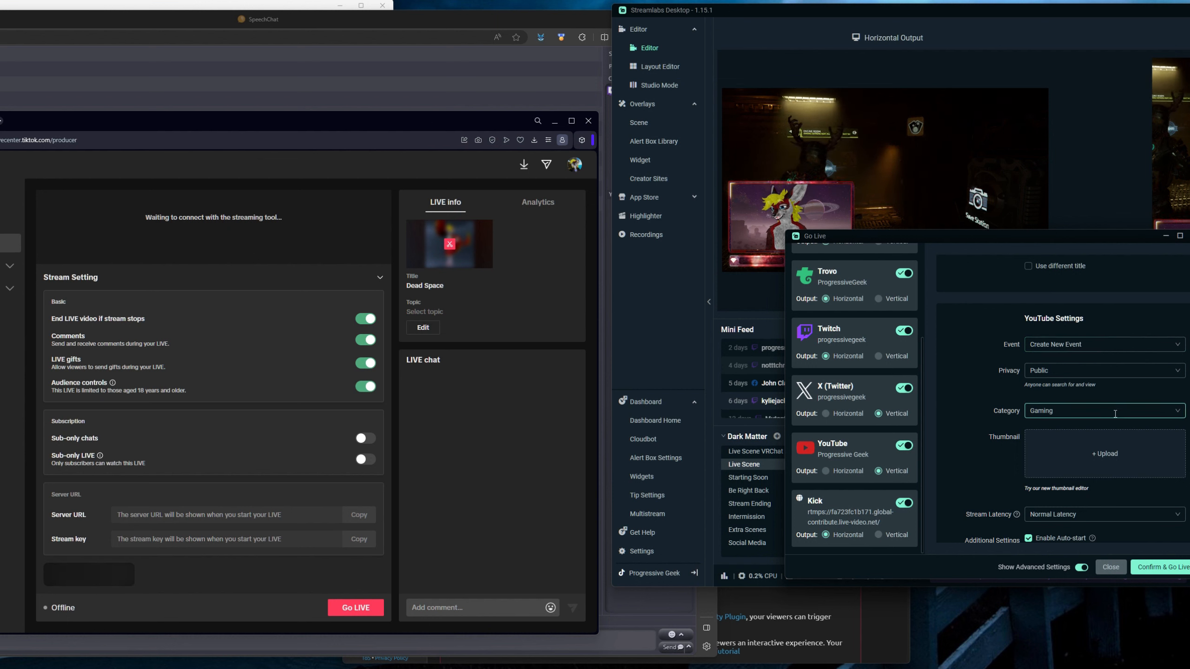
scroll(961, 324, up, 15)
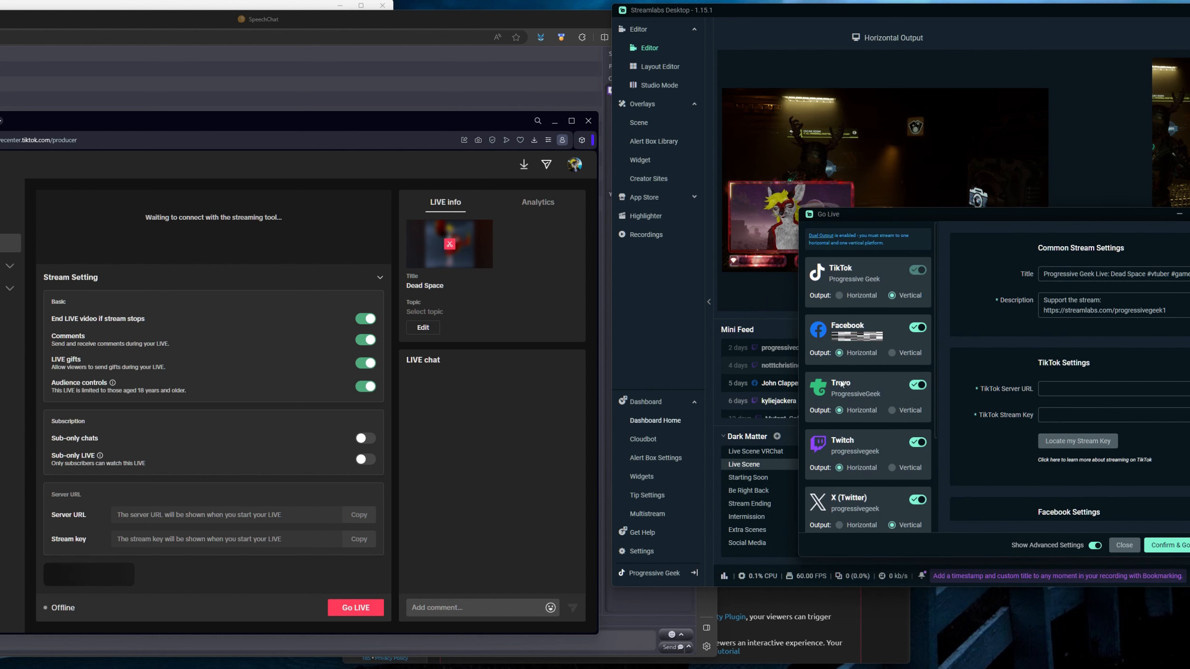
scroll(878, 445, down, 3)
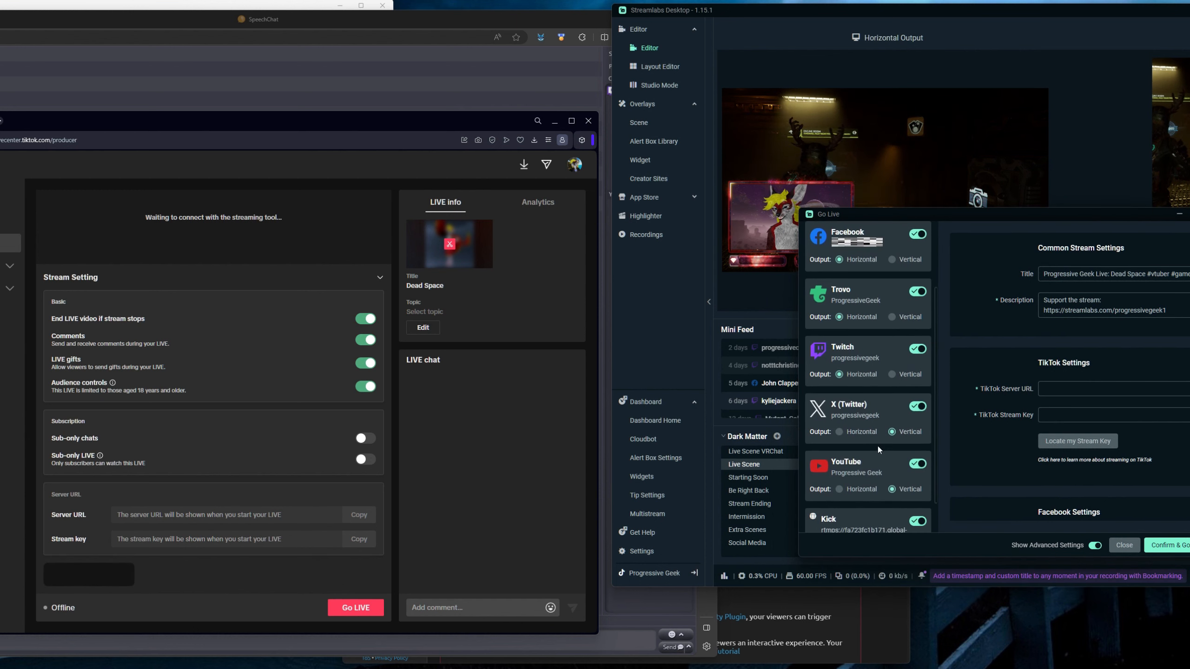